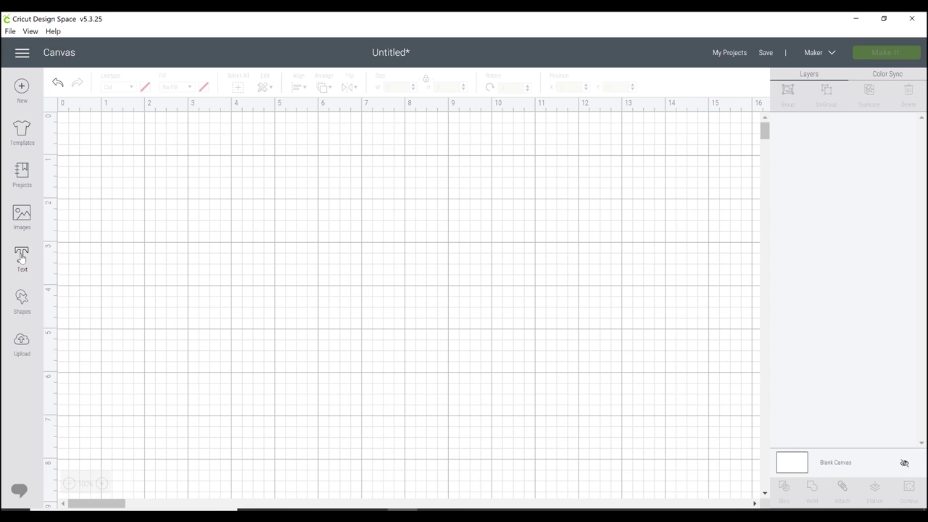
Add a Times New Roman text box reading FOREVER.
click(22, 258)
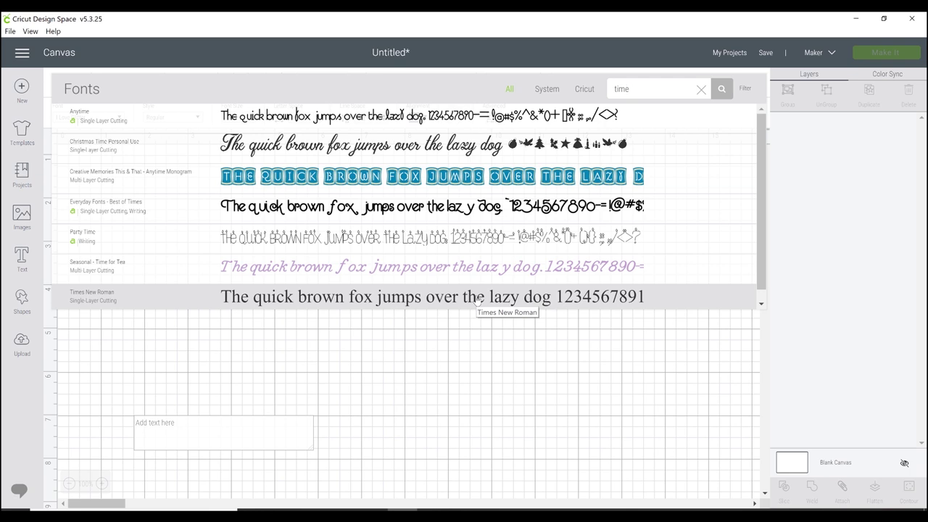
click(306, 297)
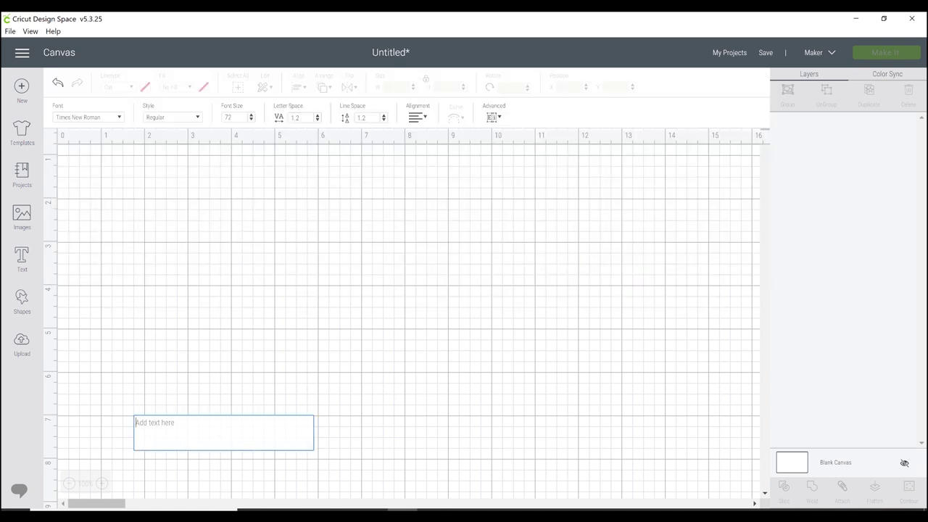
text(FOREVER)
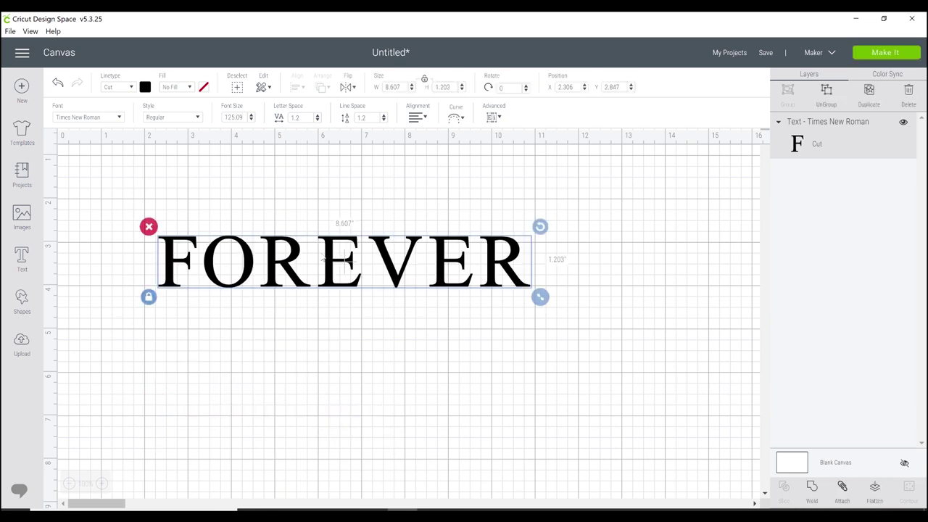
Lower FOREVER's letter spacing from 1.2 to 0.1.
click(317, 120)
click(317, 120)
click(317, 120)
click(317, 121)
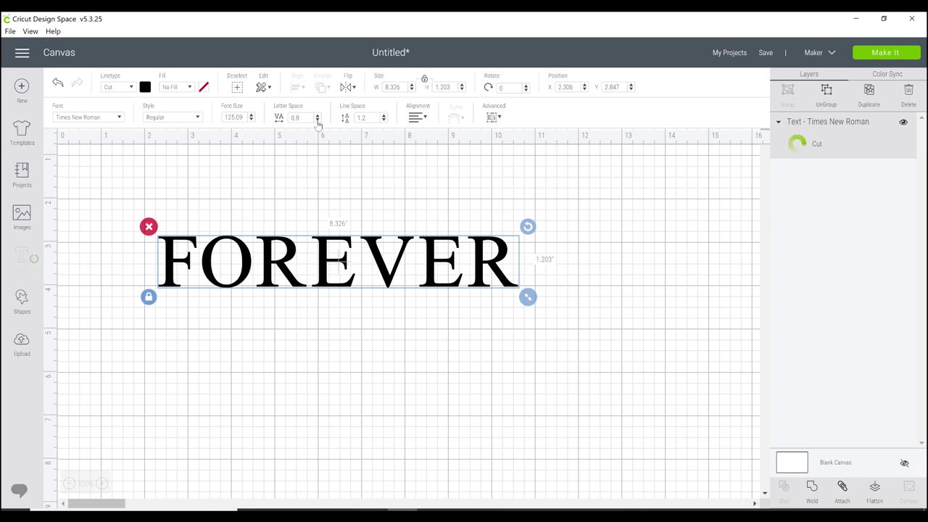
click(317, 121)
click(316, 120)
click(317, 121)
click(316, 120)
click(316, 120)
click(317, 121)
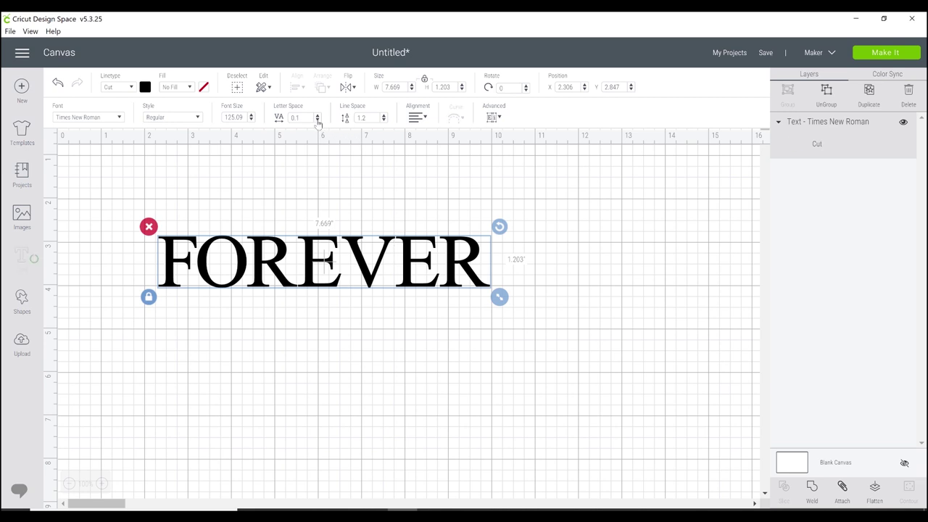
click(317, 121)
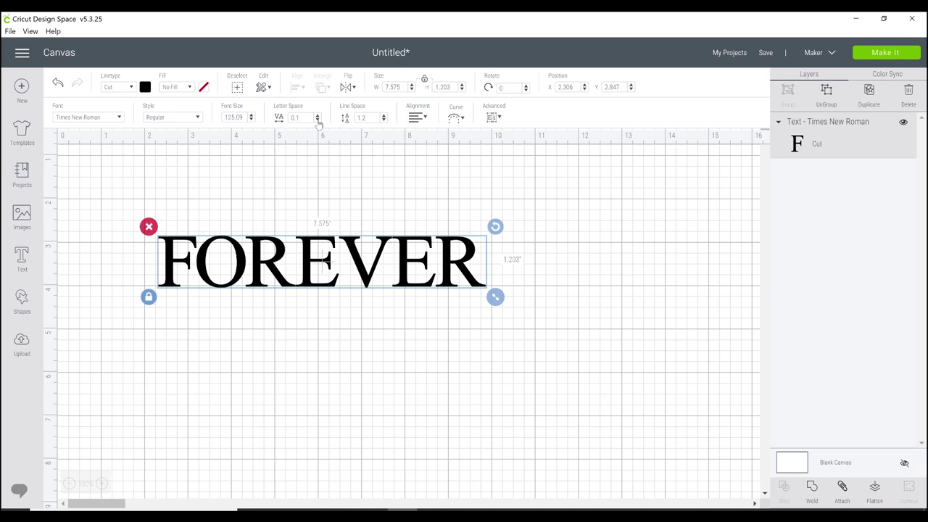
click(318, 121)
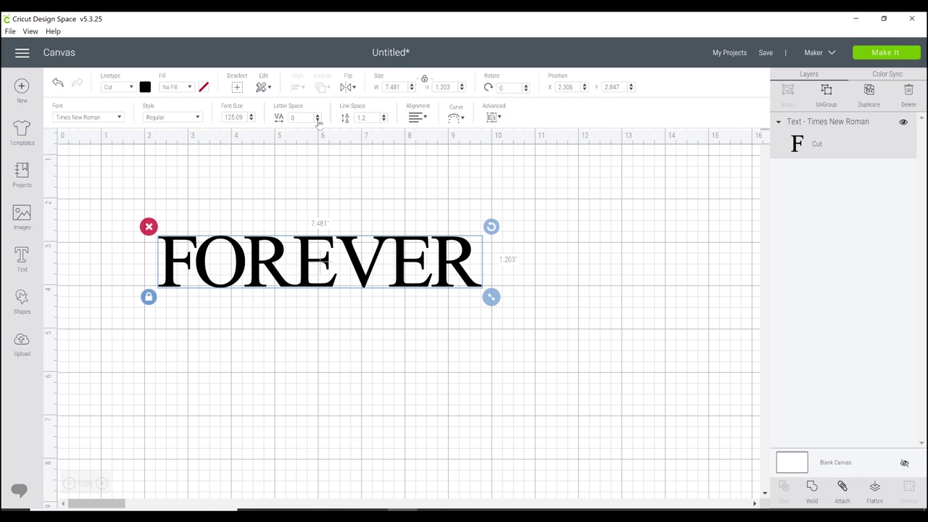
click(317, 115)
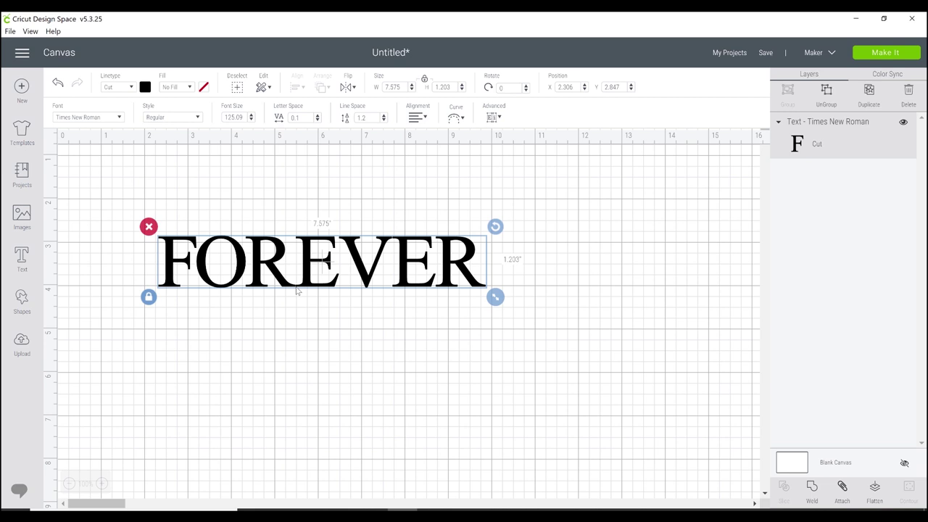
Add a second text box and search the fonts for 'I LOVE' (I Love Glitter).
click(22, 258)
click(110, 118)
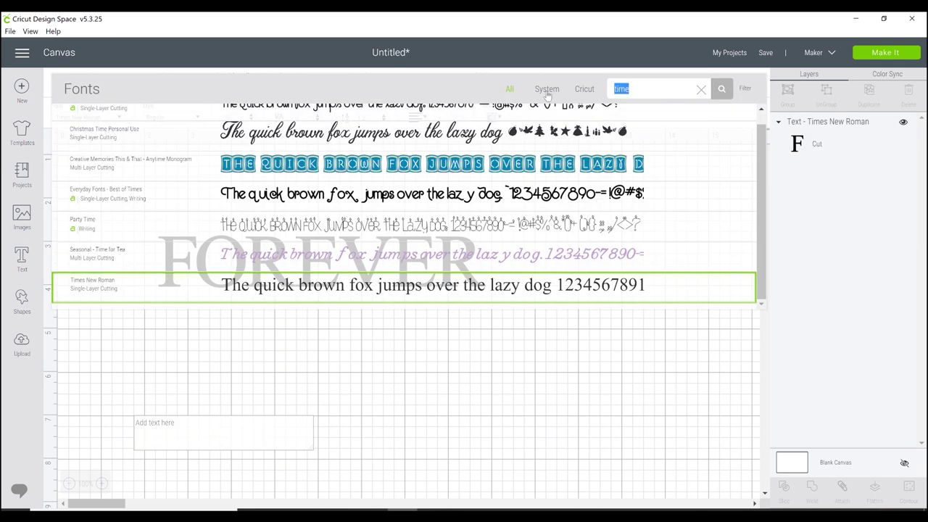
text(I LOV)
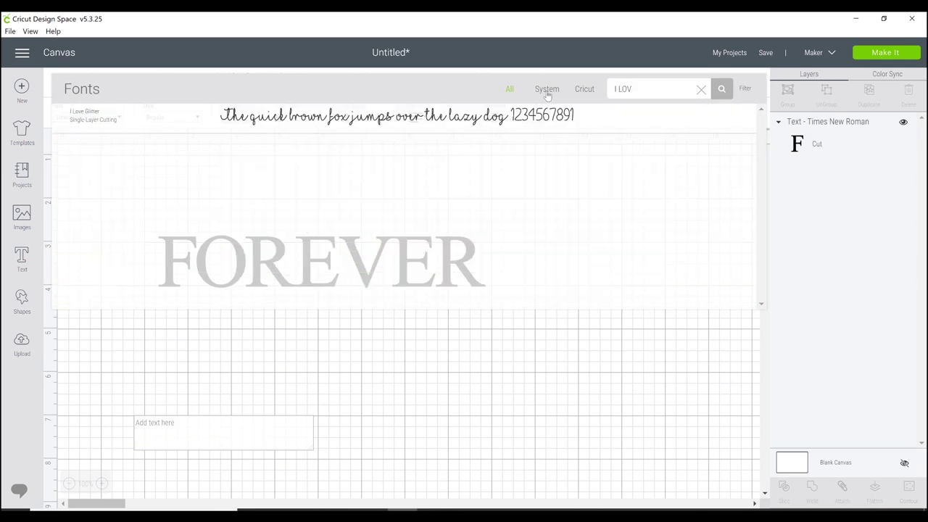
text(E)
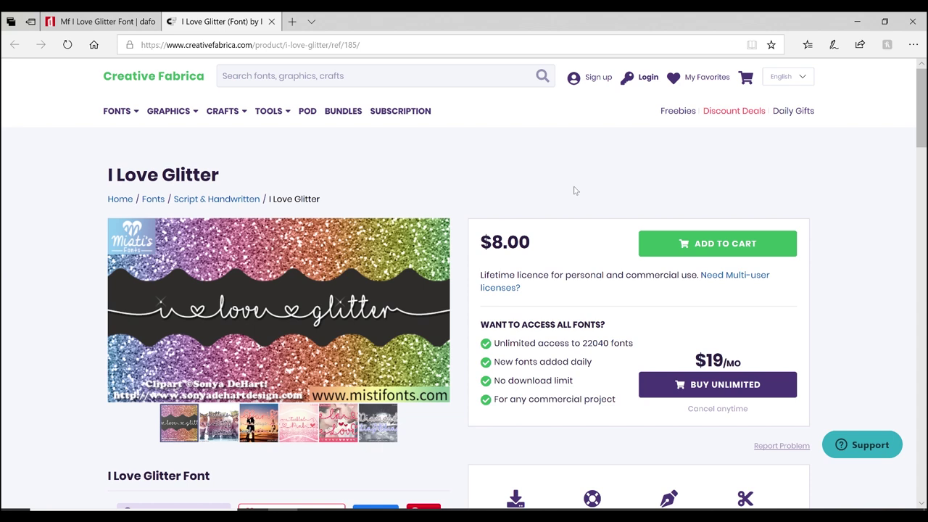
Switch to the dafont I Love Glitter page in Edge.
click(94, 22)
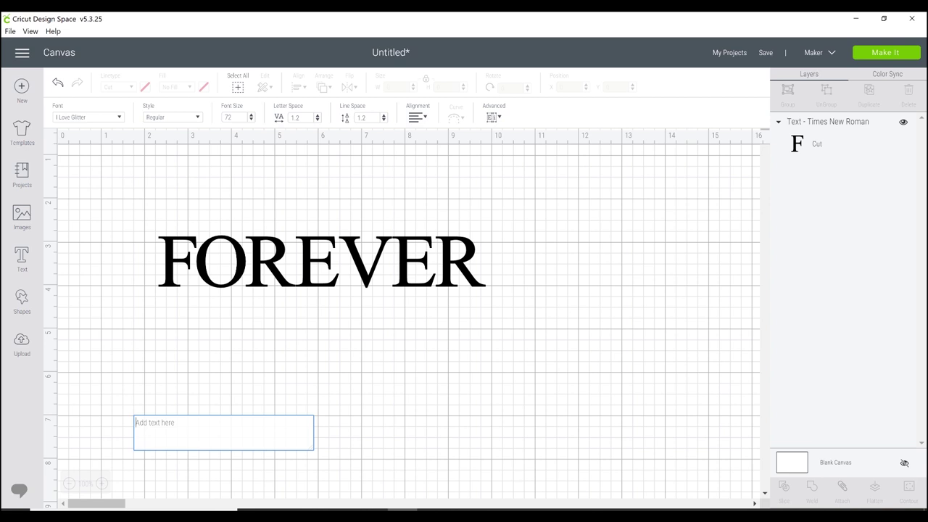
Type the two names in I Love Glitter with pasted heart swashes at both ends and between them.
key(ctrl+v)
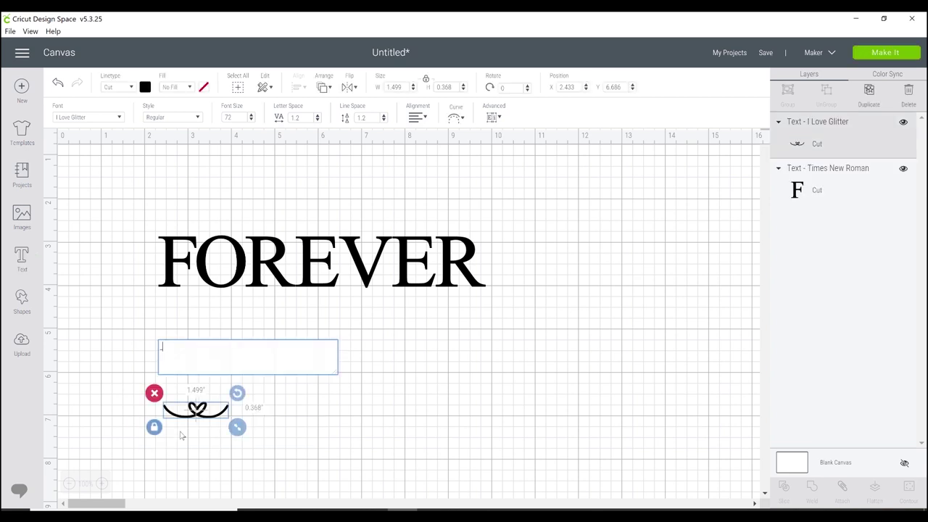
text(Jen)
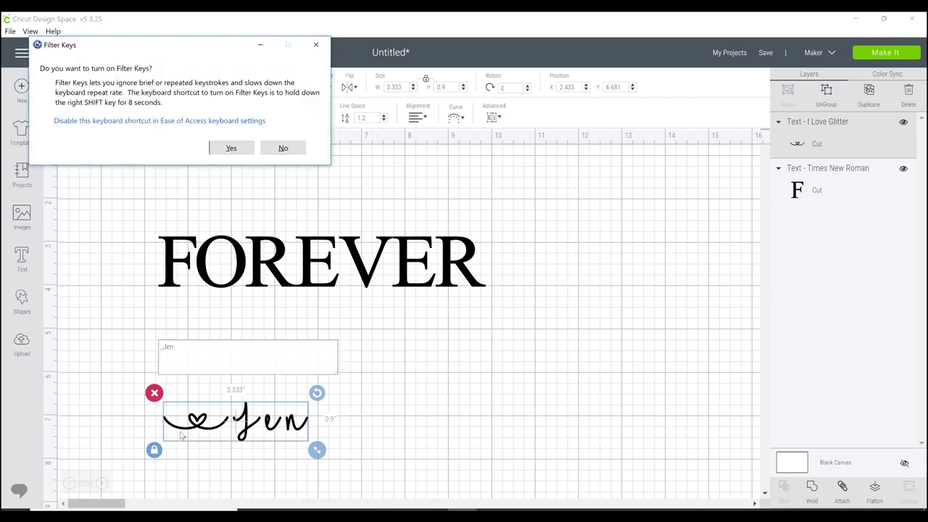
click(297, 152)
text(_Jen|)
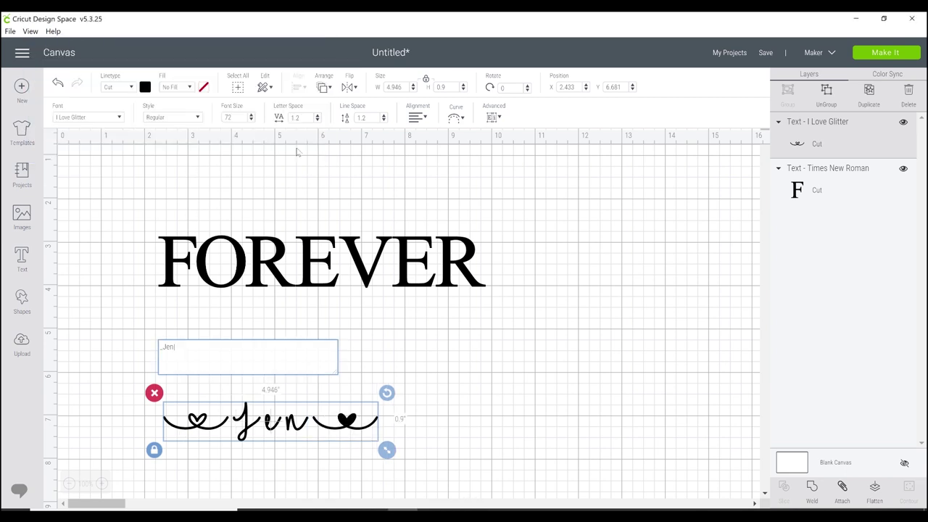
text(Bill)
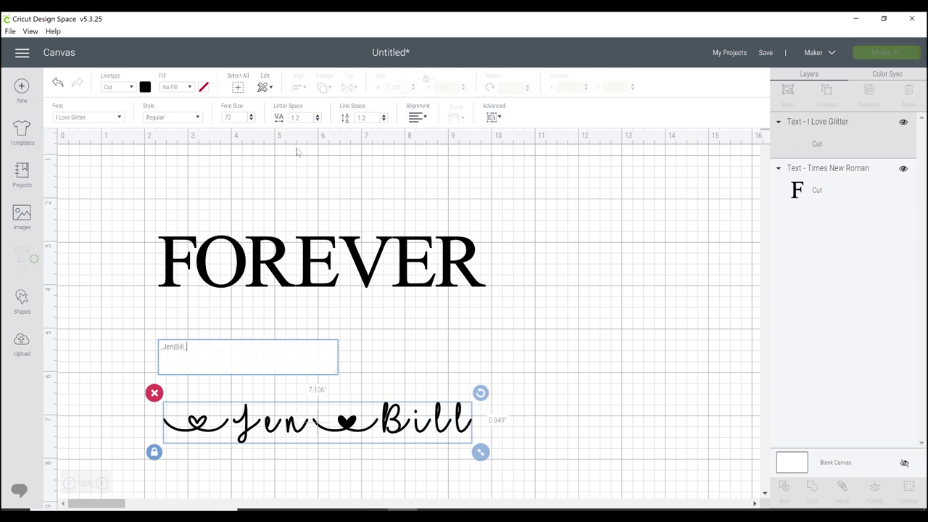
text(_)
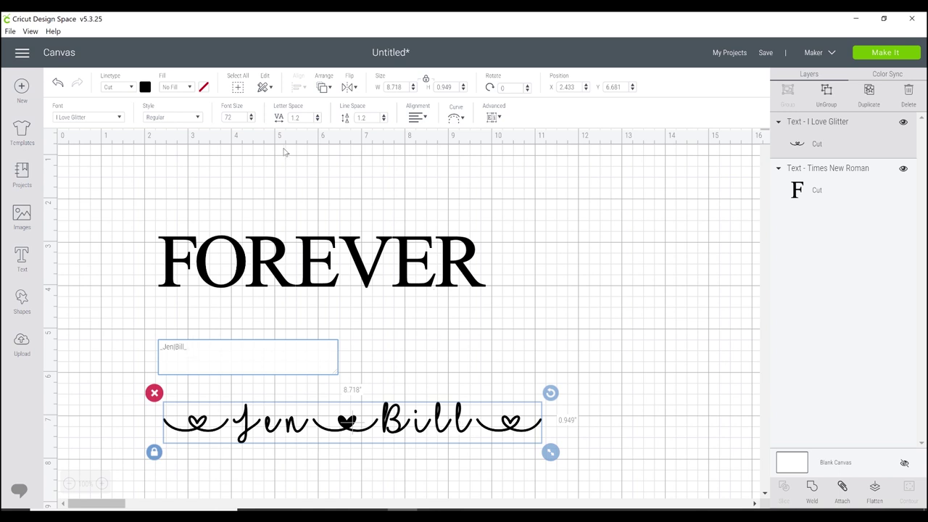
Tighten the names script's letter spacing to -0.4.
click(317, 120)
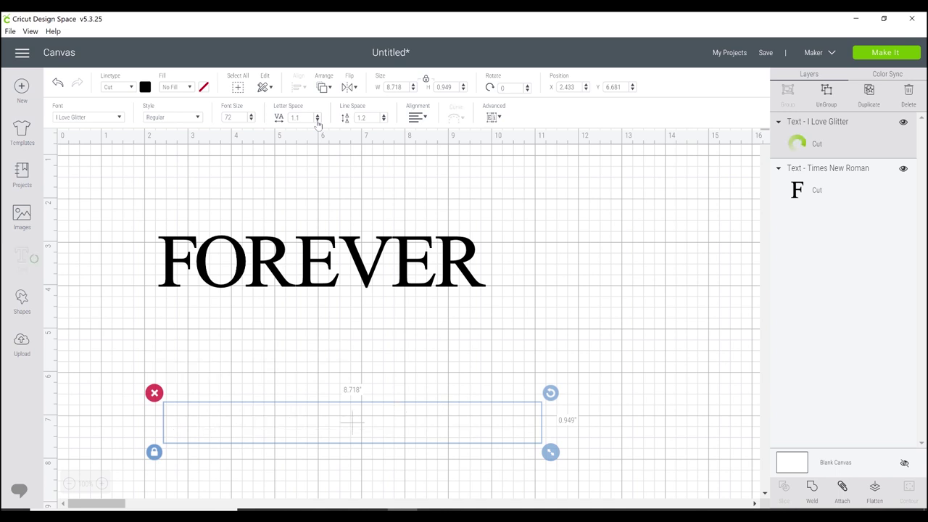
click(316, 121)
click(317, 120)
click(317, 120)
click(316, 121)
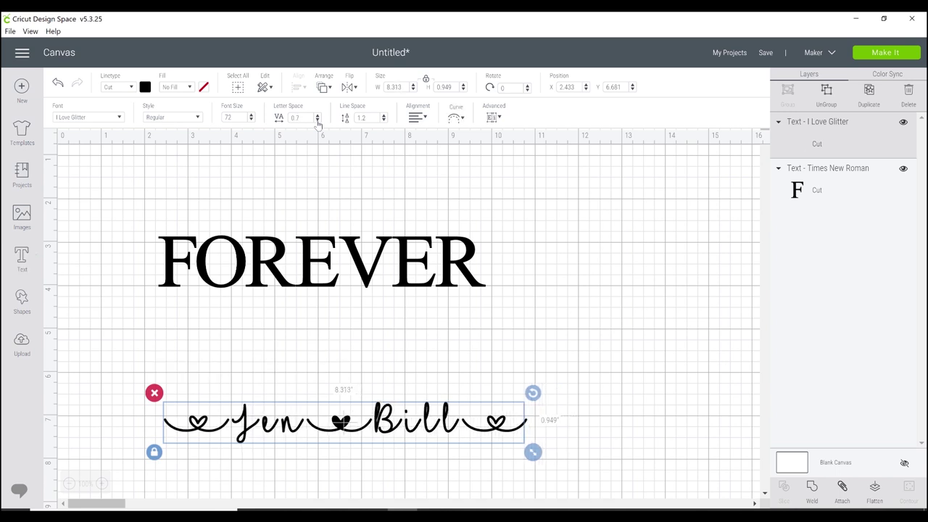
click(317, 120)
click(316, 121)
click(317, 121)
click(317, 120)
click(317, 120)
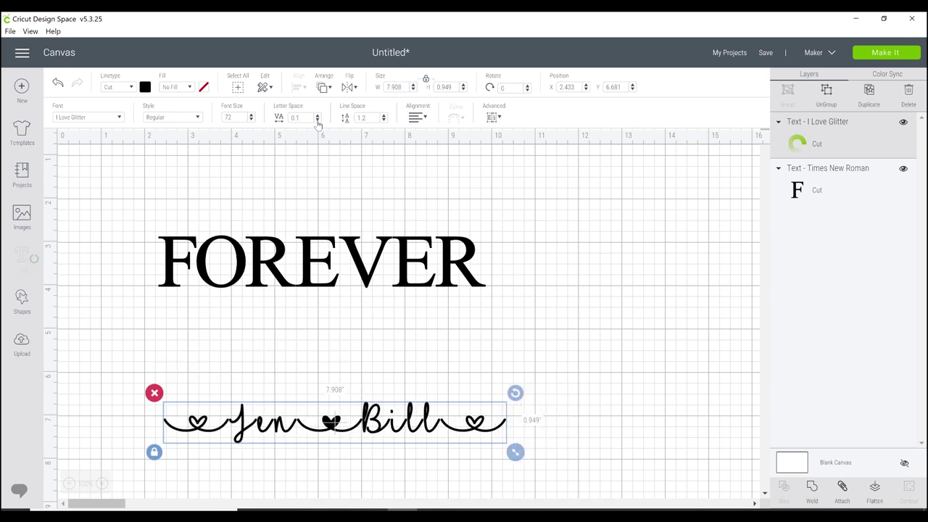
click(317, 120)
click(317, 120)
click(316, 121)
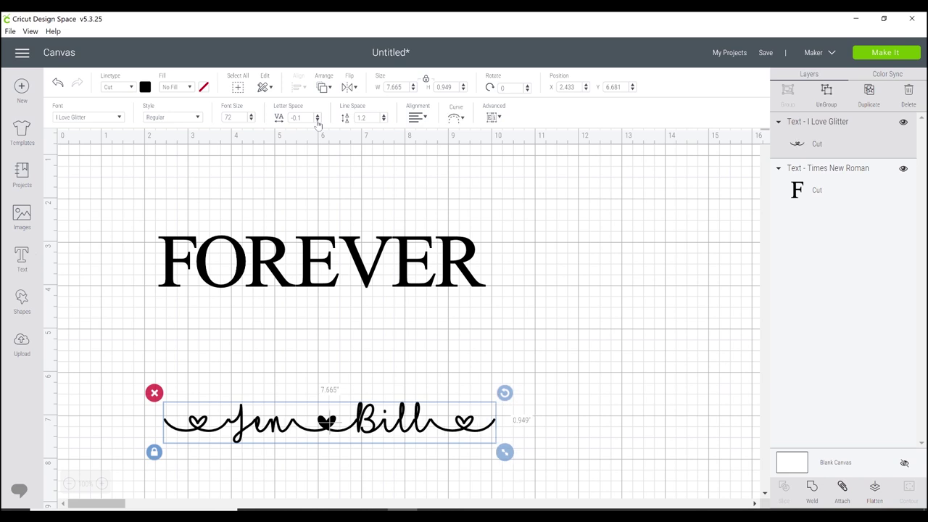
click(317, 121)
click(317, 120)
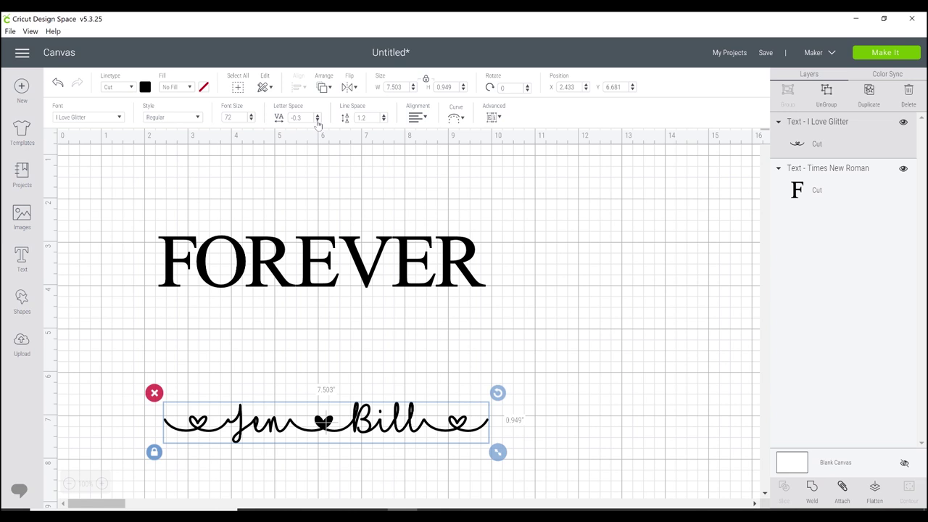
click(317, 120)
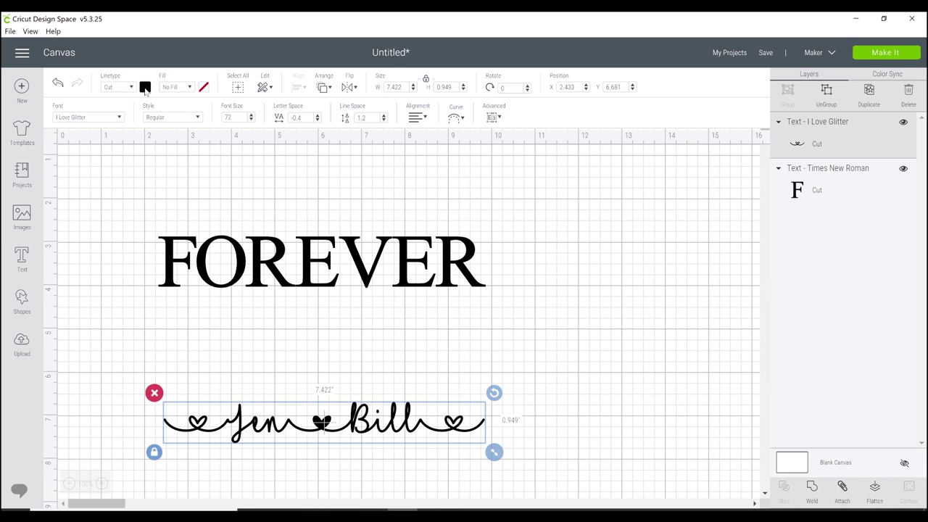
click(145, 87)
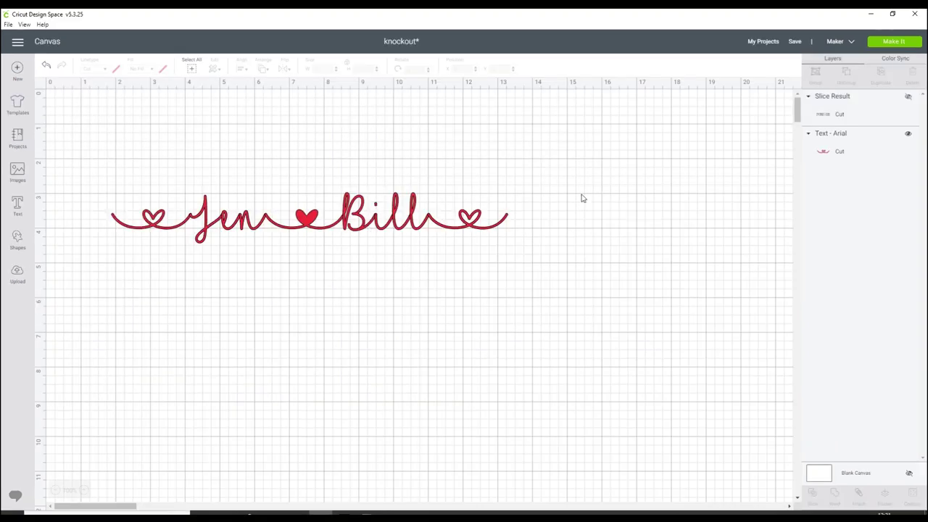
Weld the names script, move it onto FOREVER, and widen it to 8.352 in.
drag(575, 194, 194, 262)
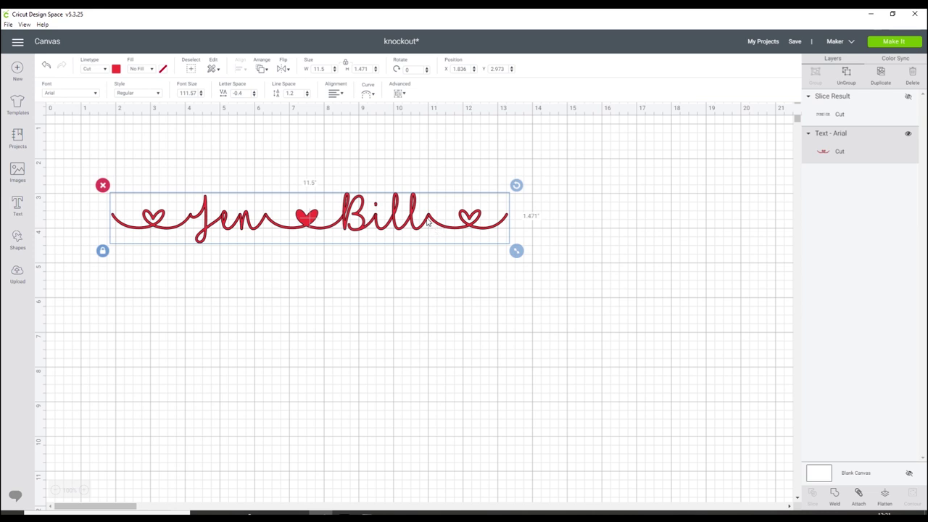
click(835, 499)
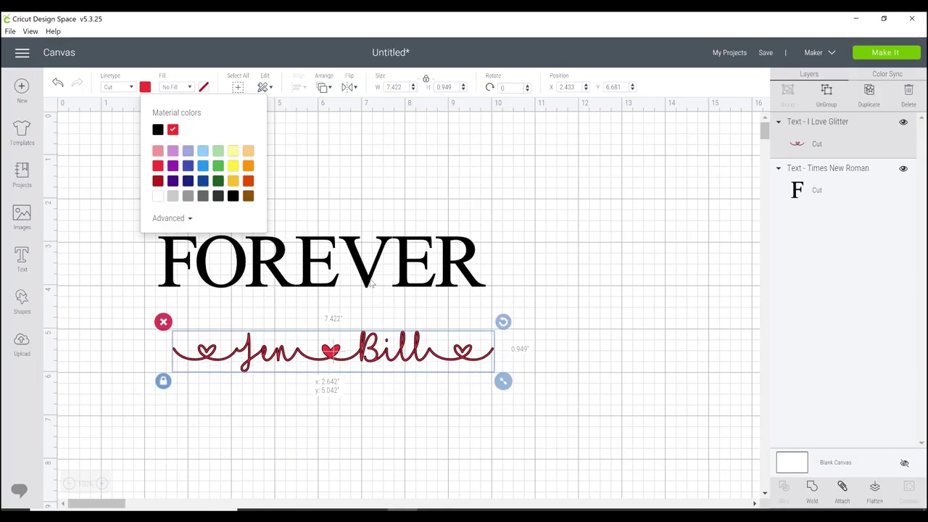
drag(330, 331, 295, 259)
drag(464, 288, 509, 284)
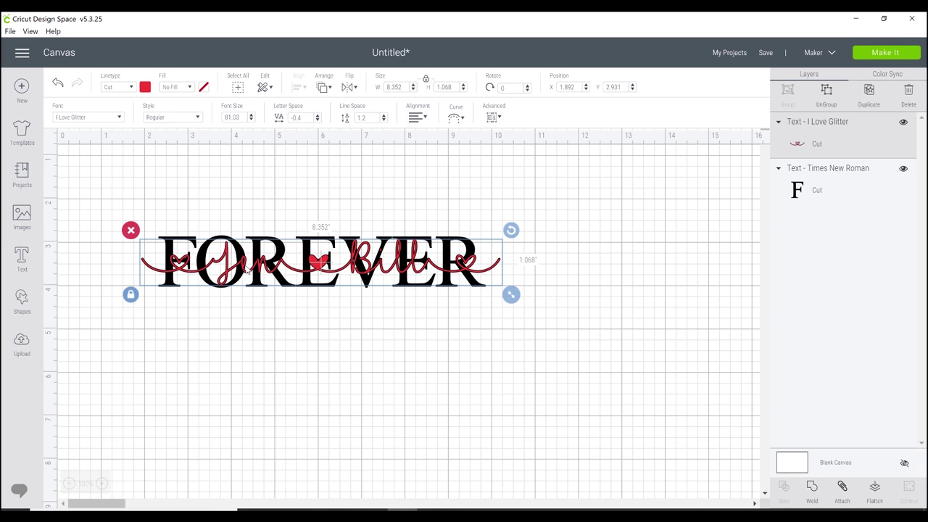
Centre the names script vertically on FOREVER with Align > Center Vertically.
drag(566, 222, 148, 306)
click(295, 87)
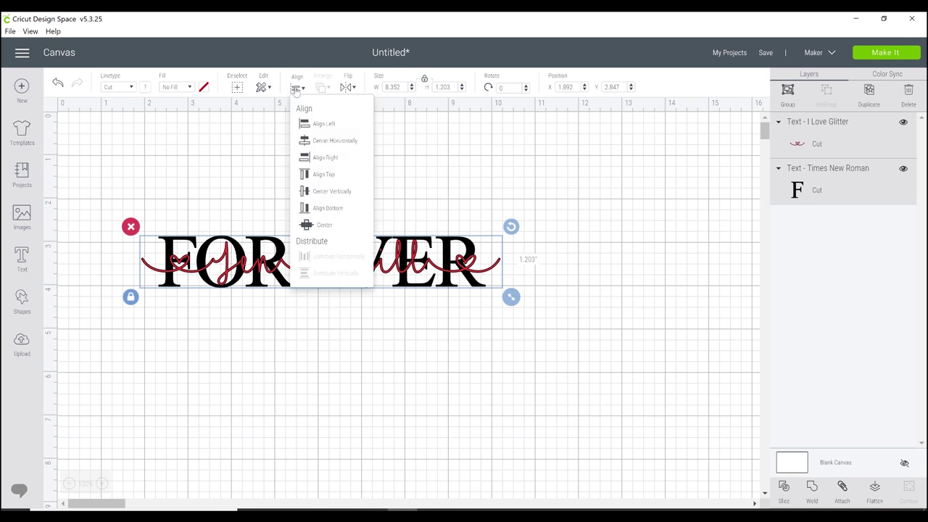
click(321, 191)
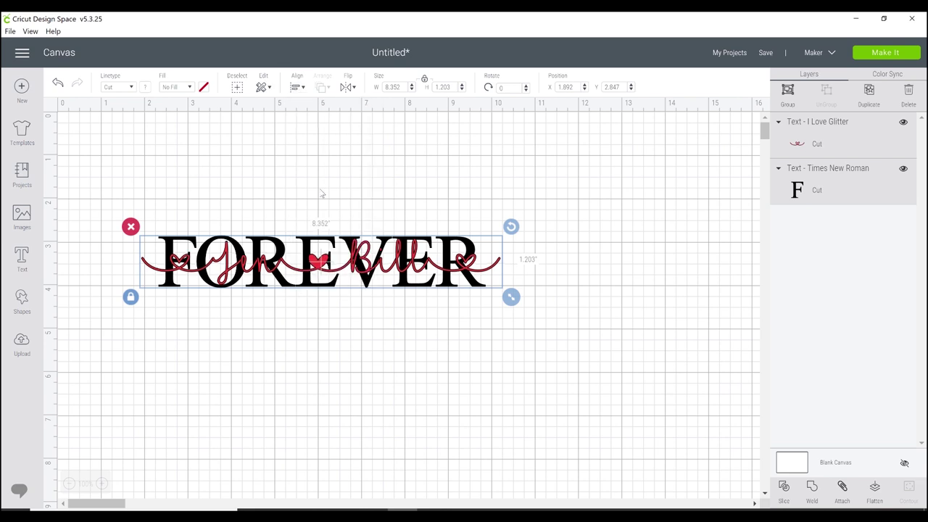
click(439, 270)
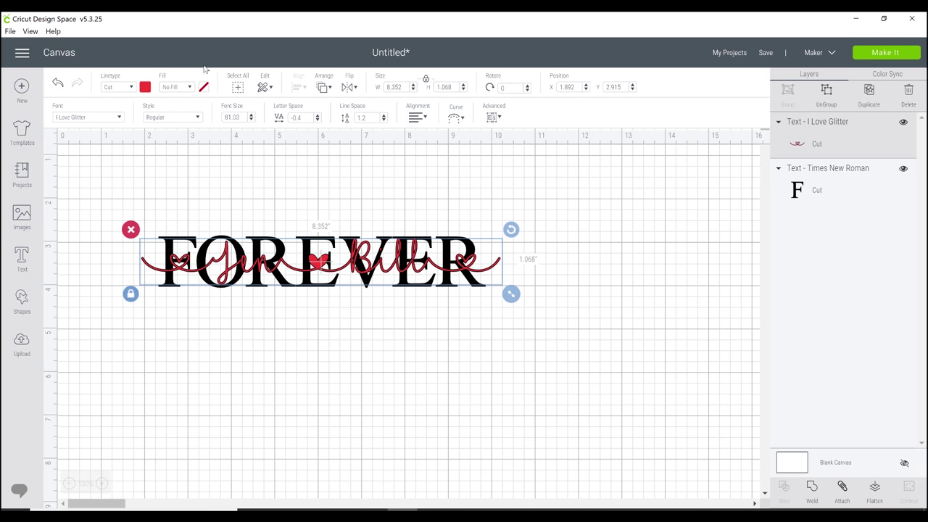
Set the names script's fill to Print and hide the FOREVER layer.
click(189, 87)
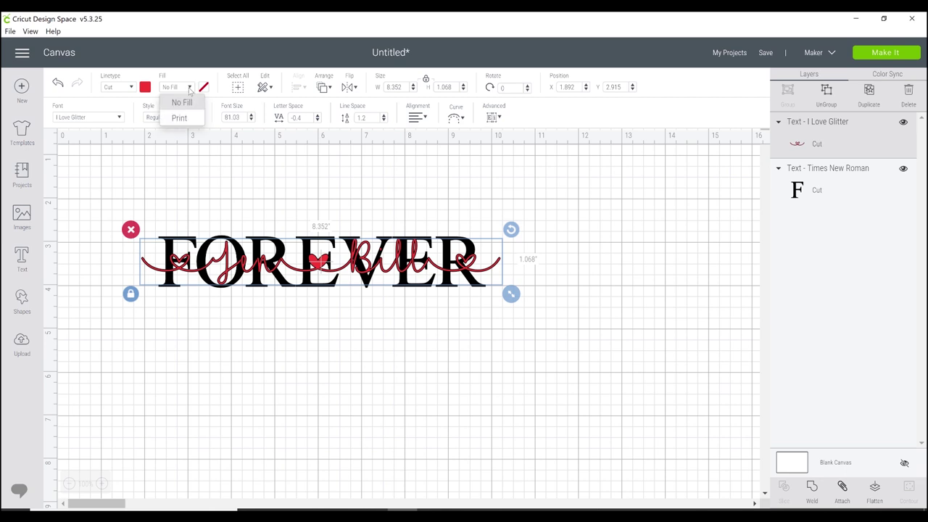
click(182, 123)
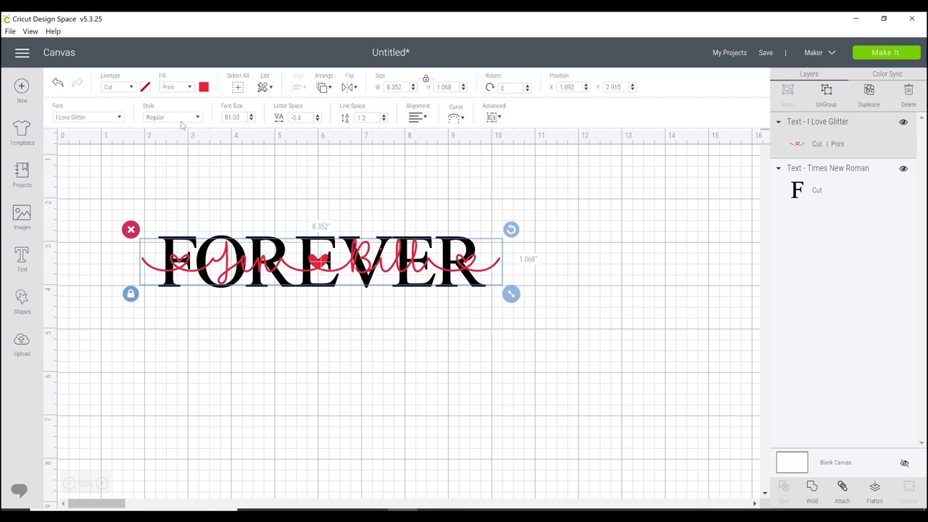
click(903, 168)
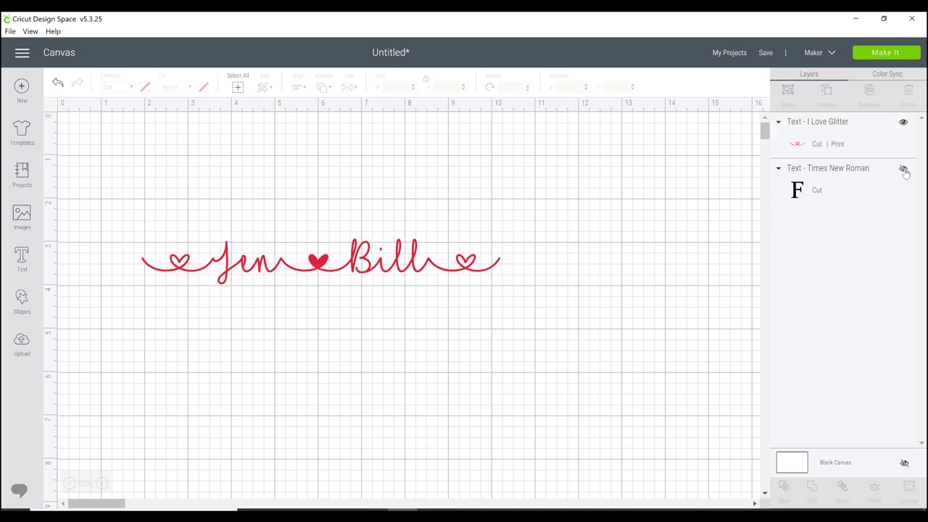
Send the mat image to the printer from Make It using the system print dialog.
click(892, 59)
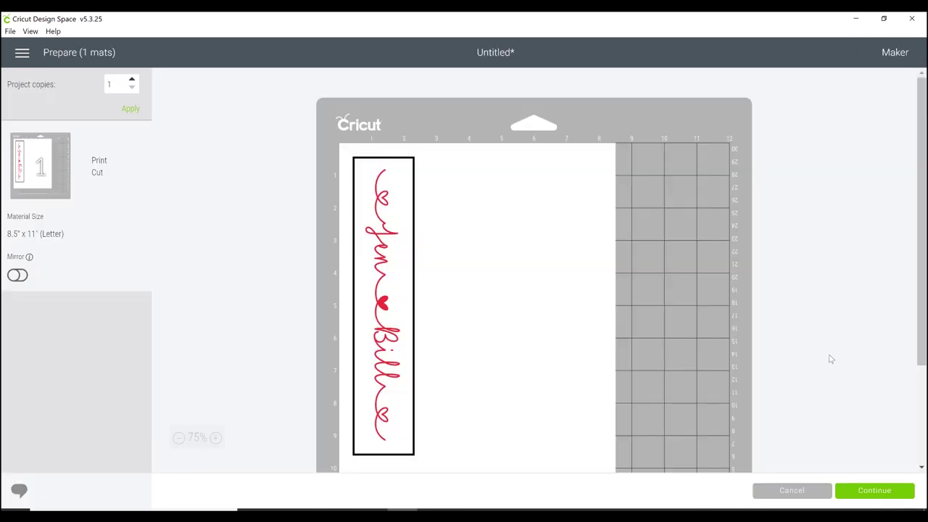
click(874, 491)
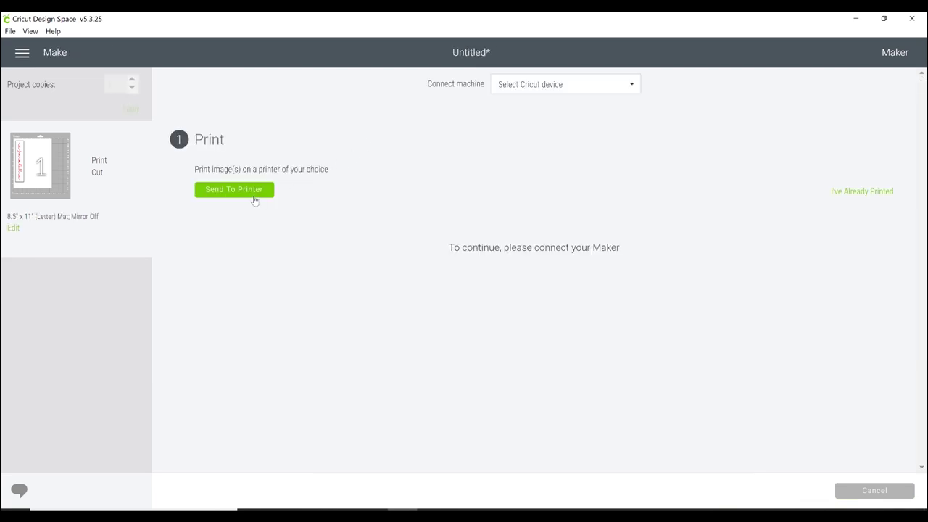
click(254, 196)
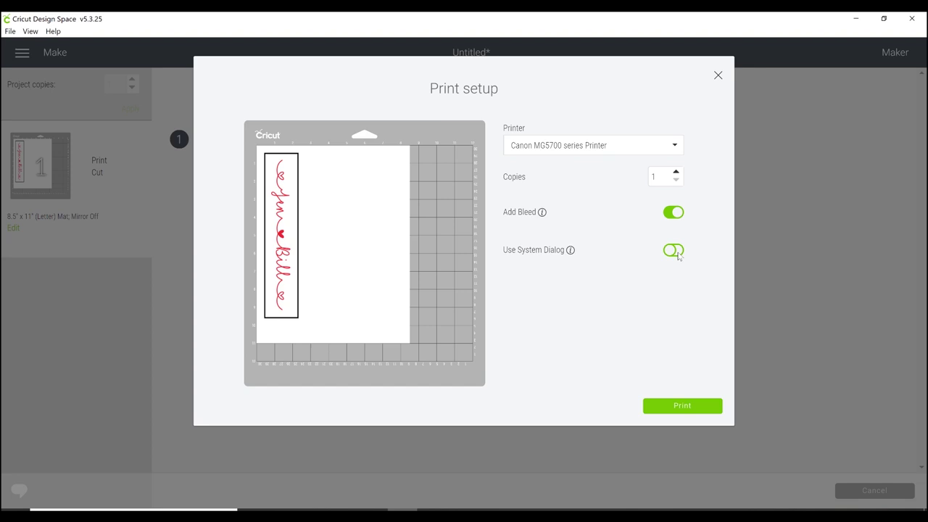
click(678, 253)
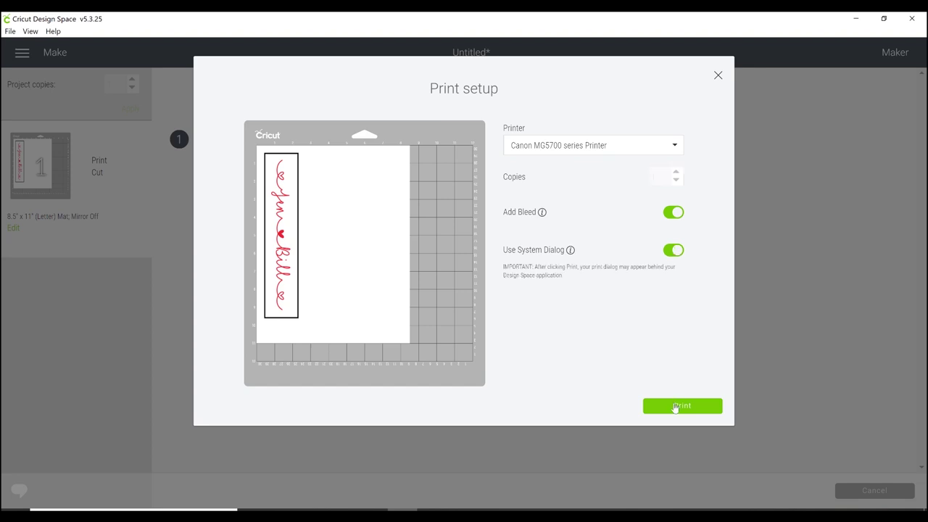
click(675, 407)
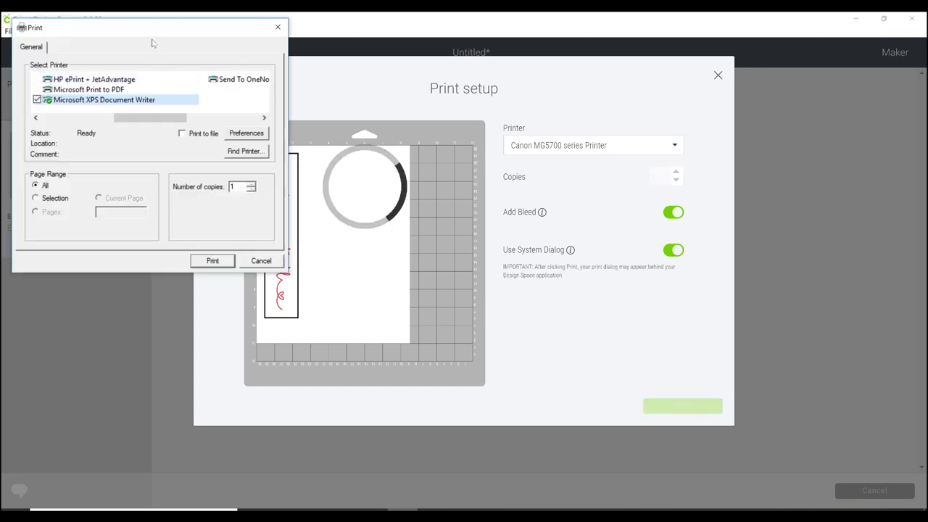
Print to Microsoft XPS Document Writer and save the output as 'file 1'.
click(50, 117)
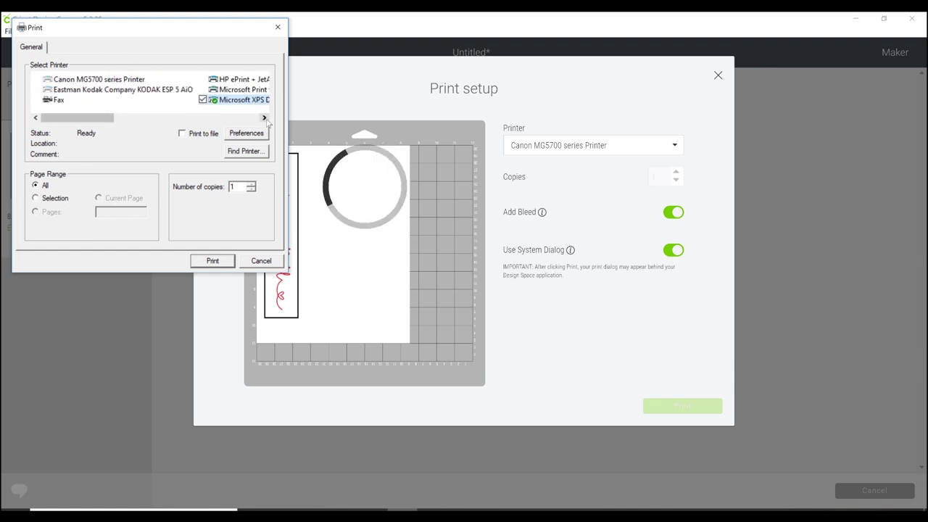
click(265, 117)
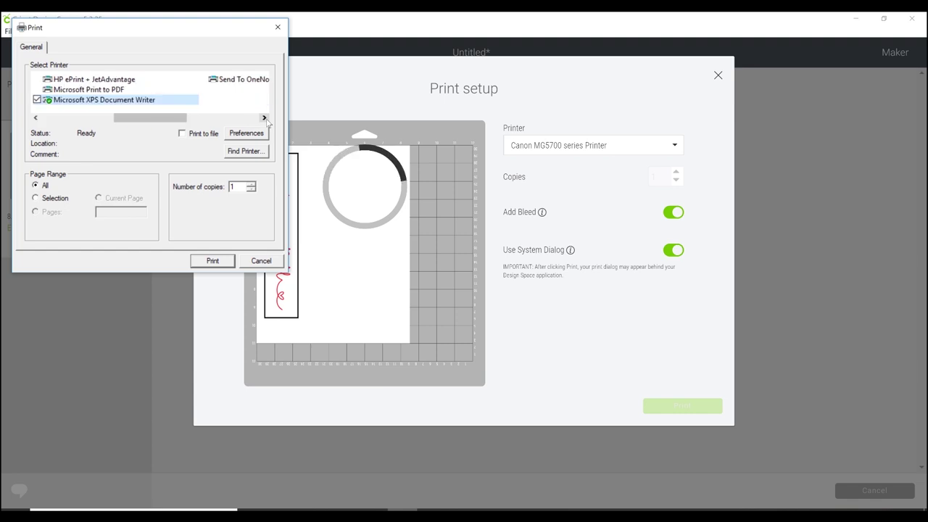
click(132, 106)
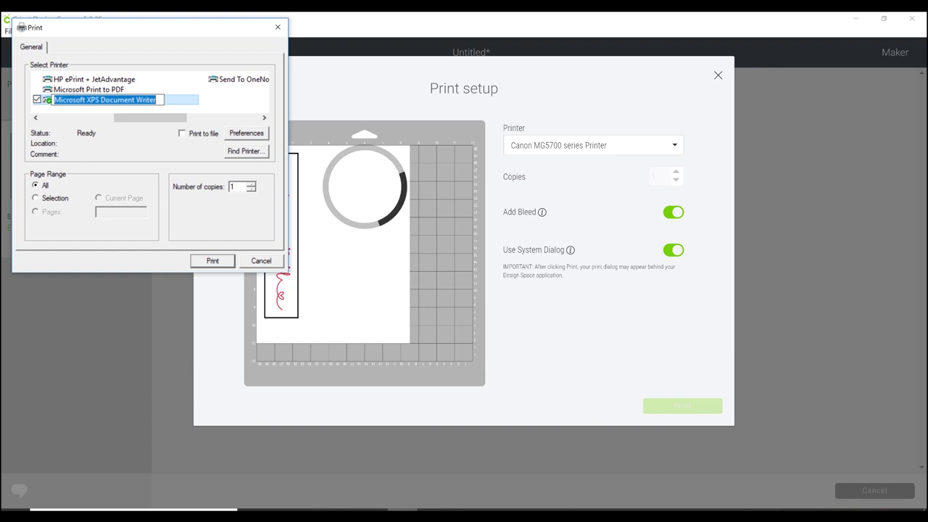
click(221, 266)
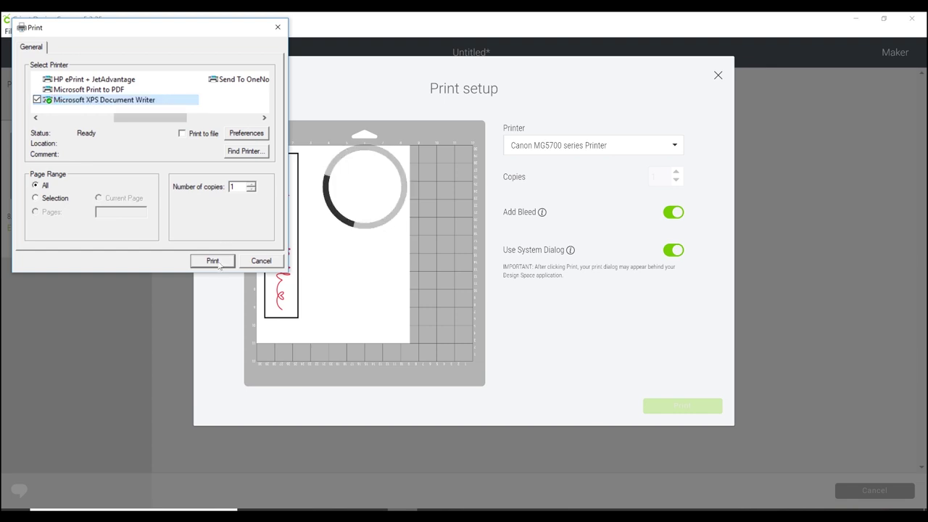
click(219, 264)
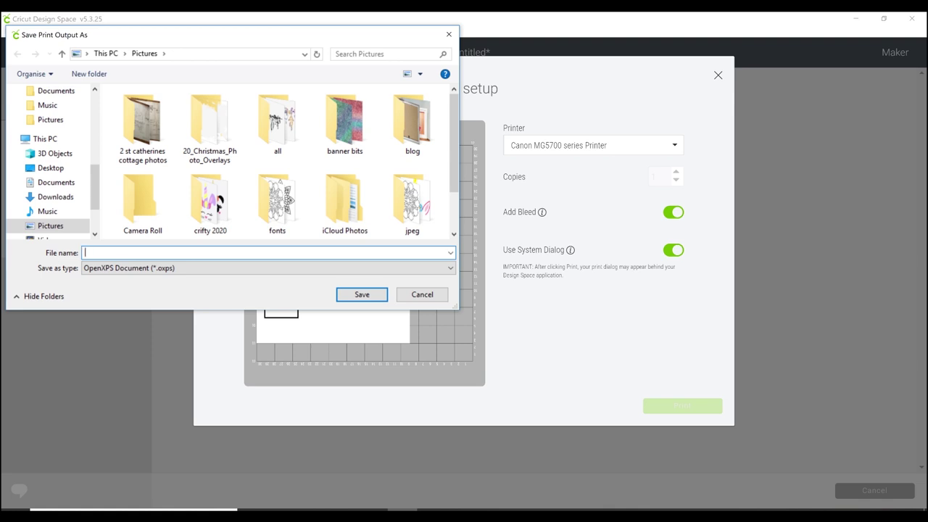
text(file 1)
click(371, 298)
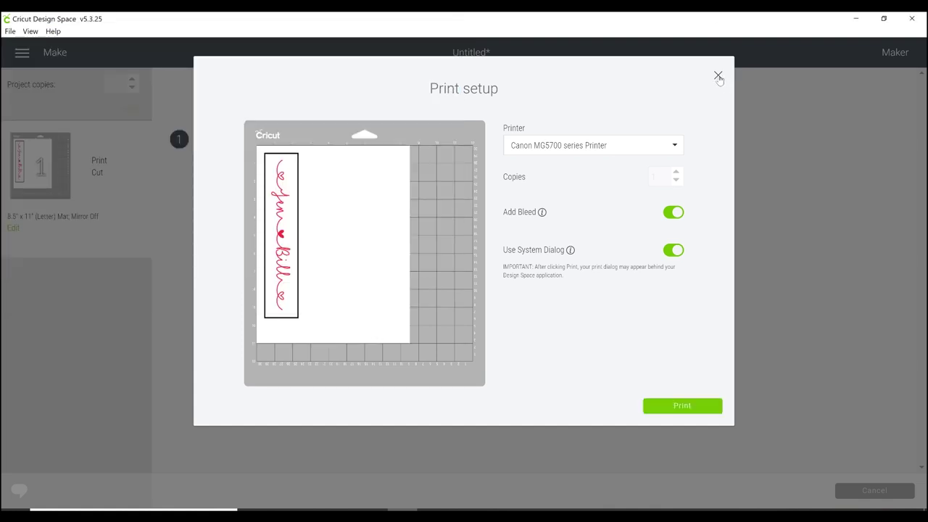
Close print setup and back out of Make It to the canvas.
click(718, 76)
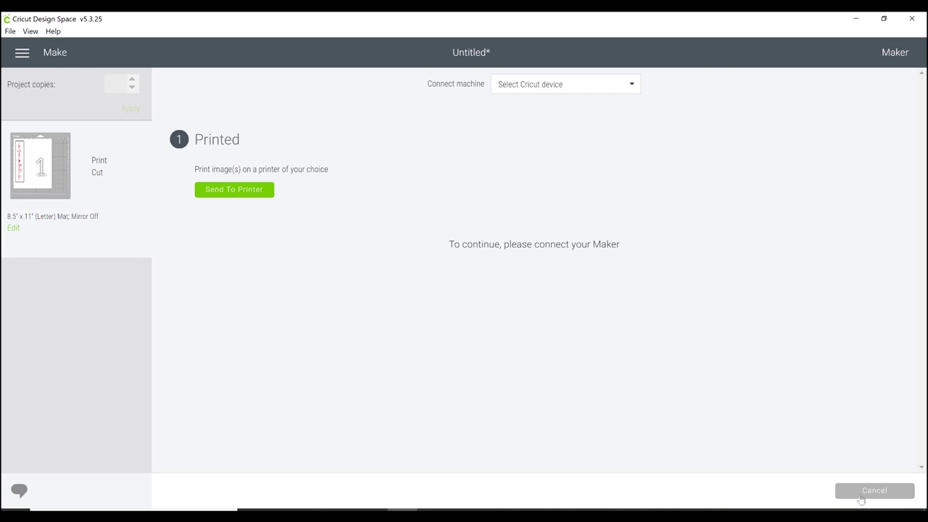
click(862, 493)
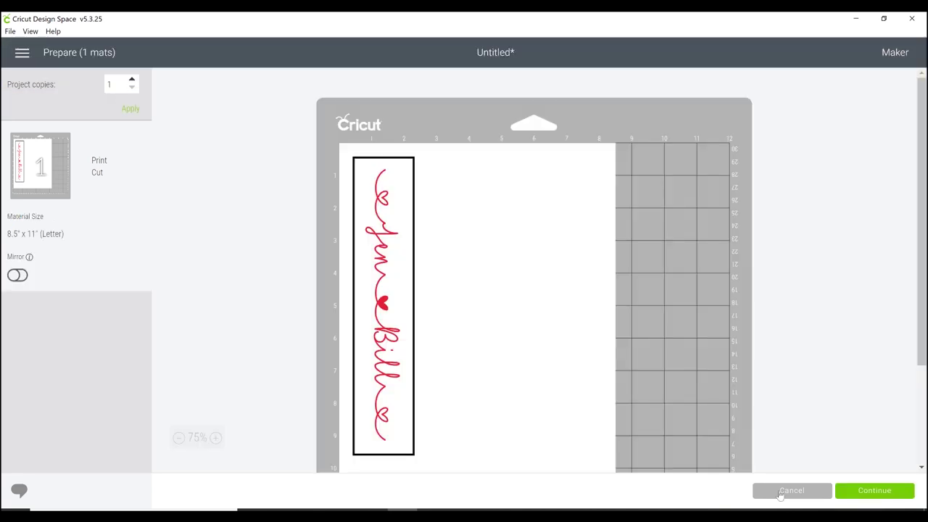
click(784, 491)
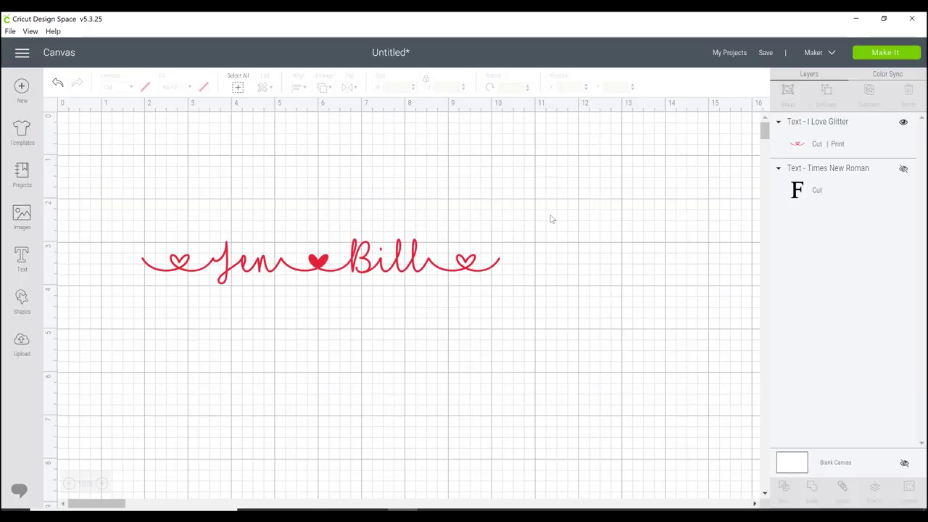
Set the names script's fill to No Fill and its cut colour to red.
click(412, 264)
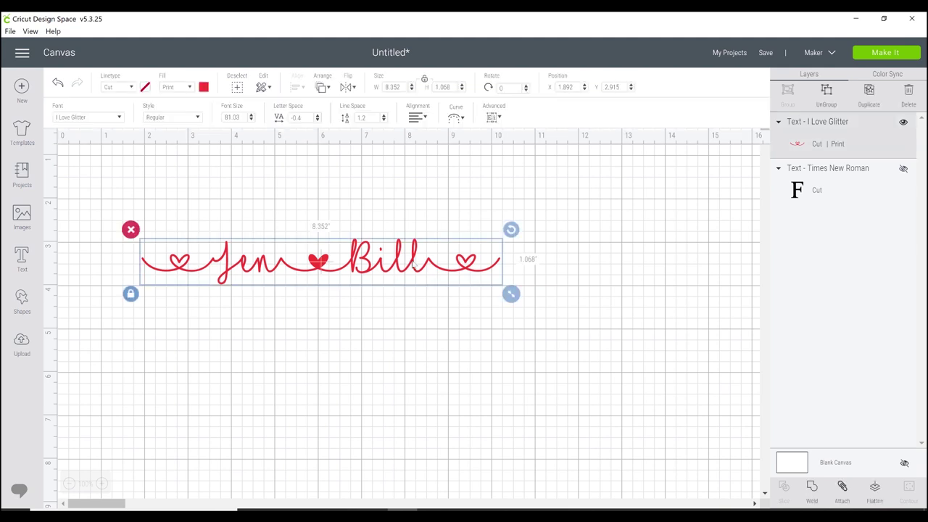
click(188, 88)
click(182, 104)
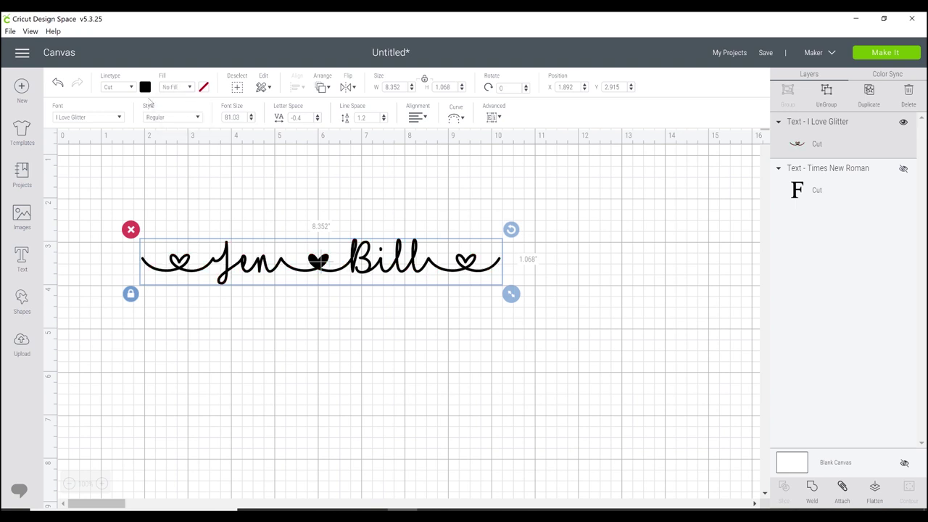
click(145, 87)
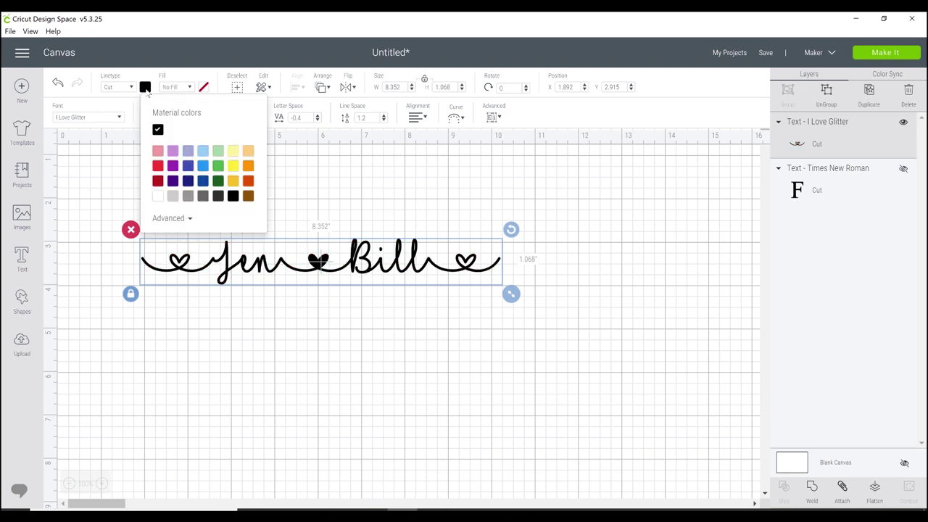
click(157, 166)
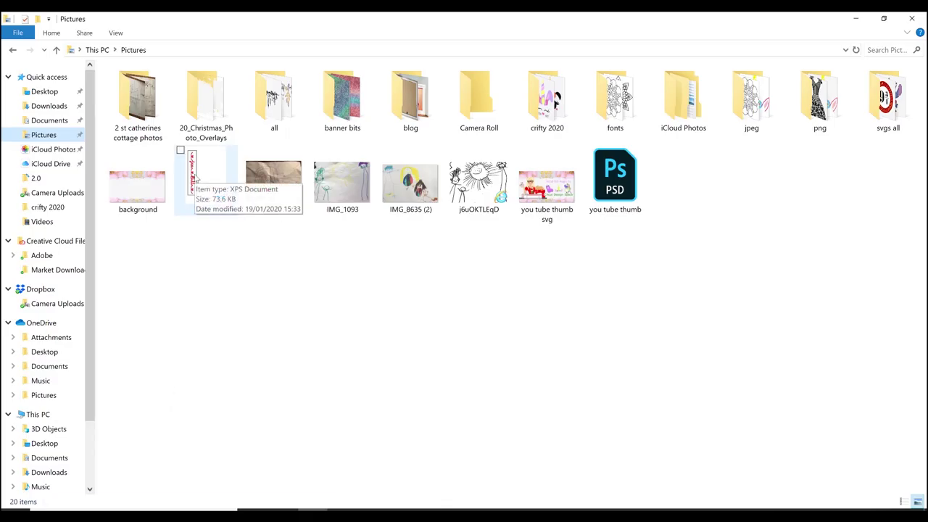
Open 1.oxps in XPS Viewer and fit the whole page in view.
double_click(196, 177)
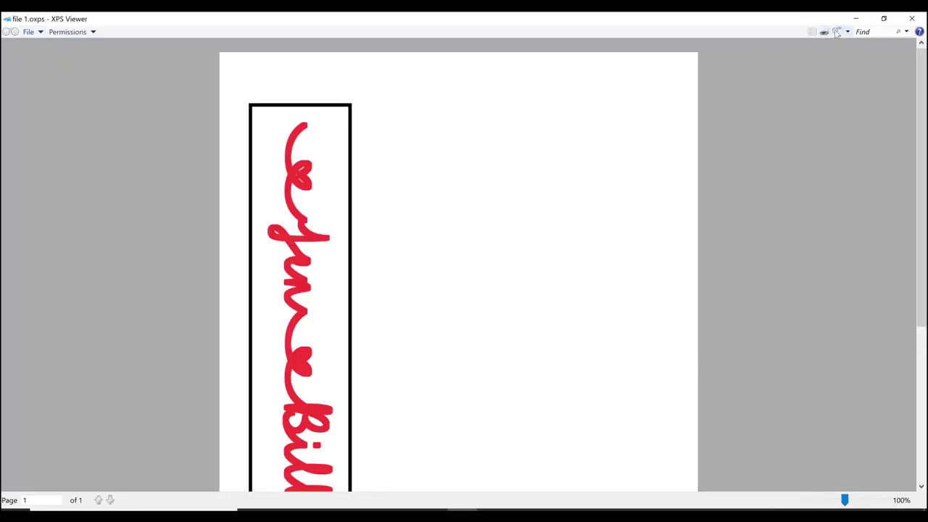
click(836, 33)
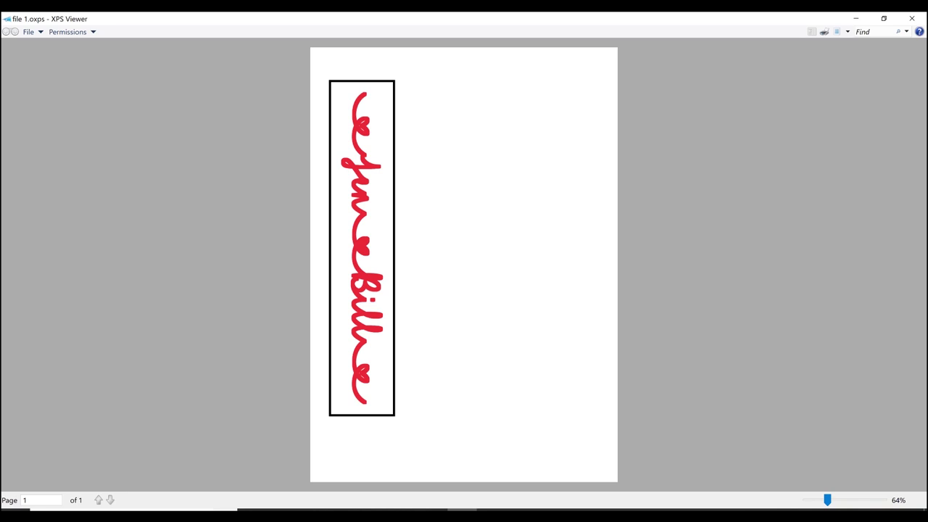
key(super+s)
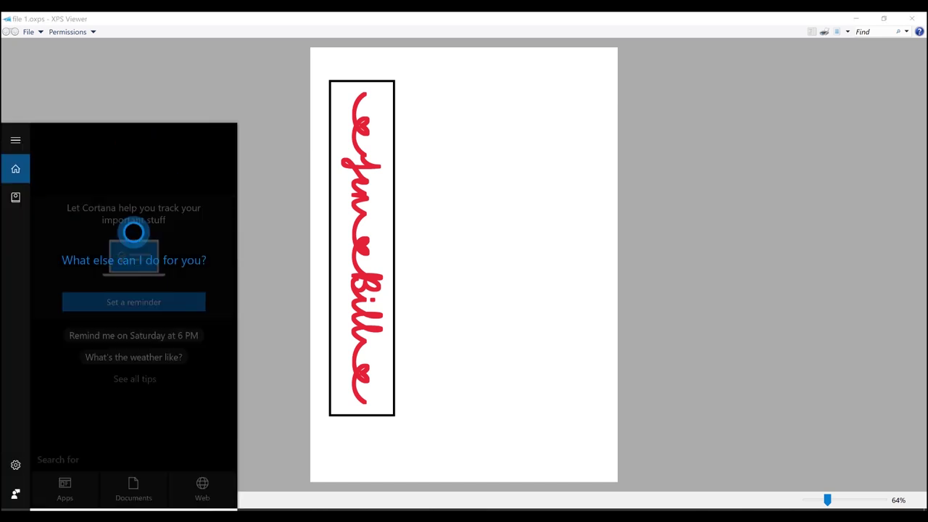
Snip the red Jen ♥ Bill script strip with Snipping Tool and save it as Capture1 JPEG.
text(sn)
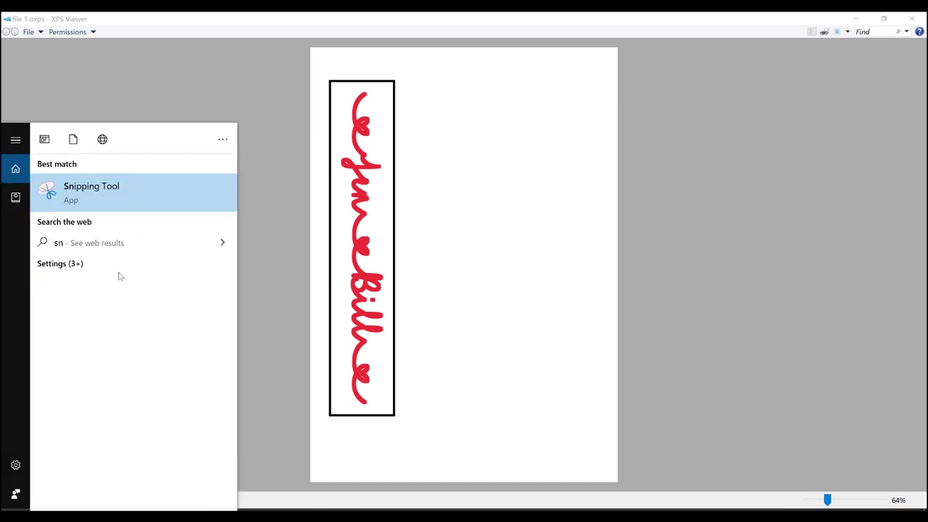
click(125, 194)
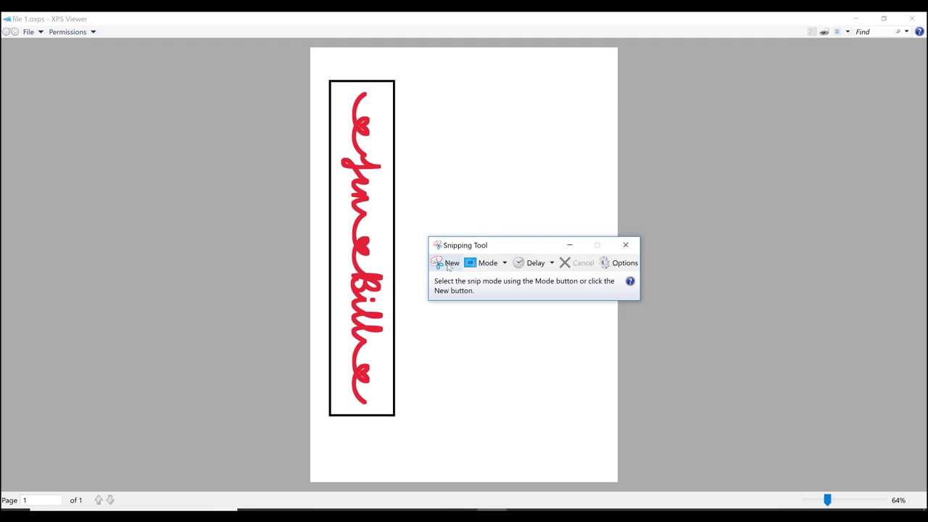
click(448, 266)
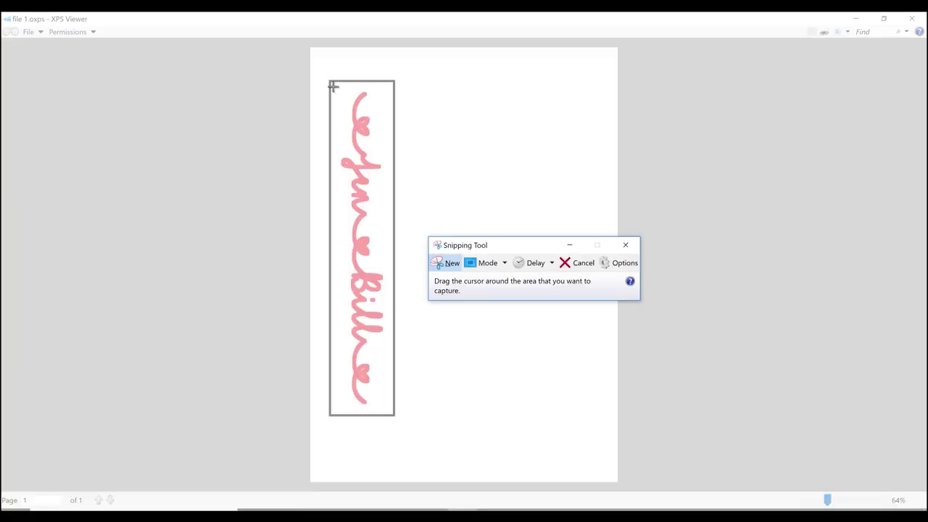
drag(333, 86, 390, 411)
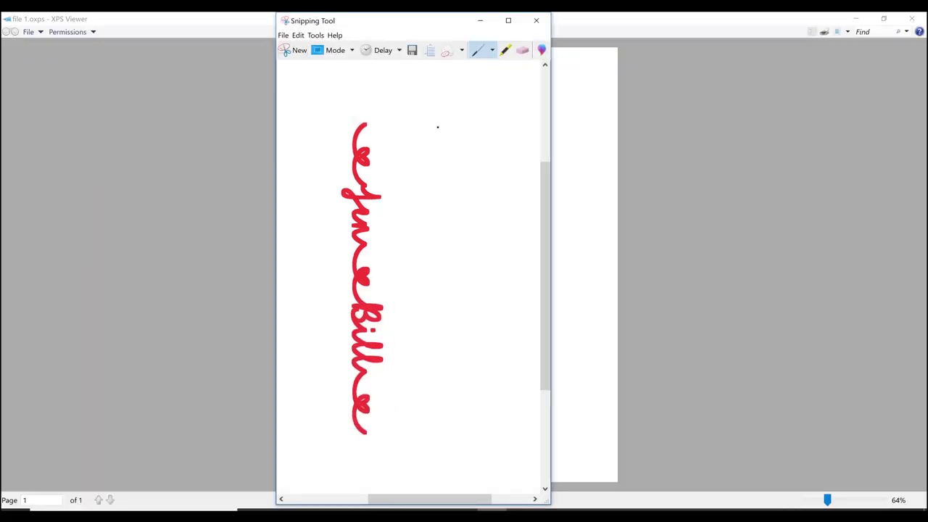
click(412, 51)
click(413, 52)
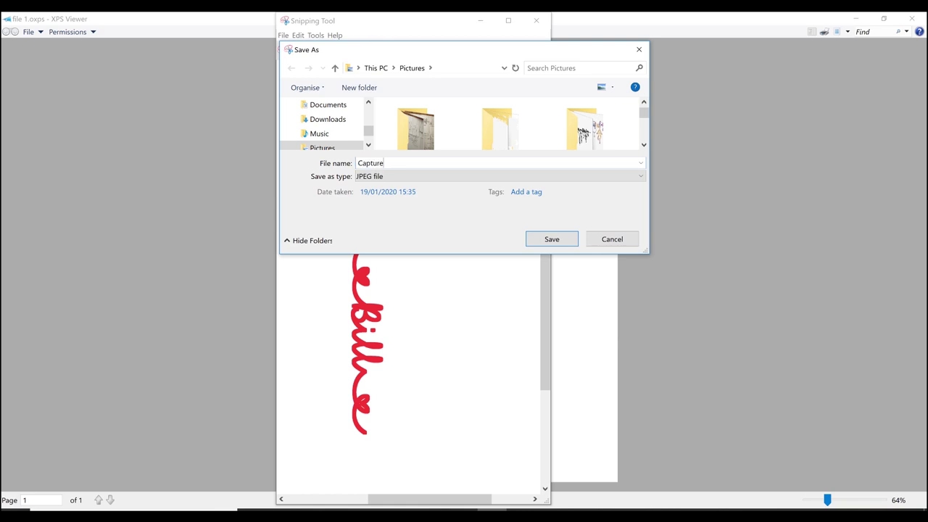
text(1)
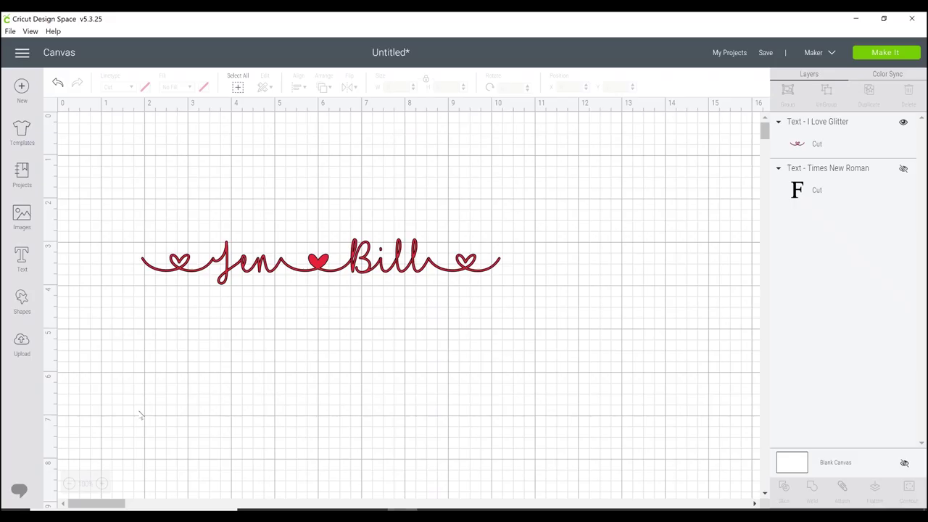
Upload Capture1 as a Complex image and erase its white background.
click(22, 343)
click(269, 259)
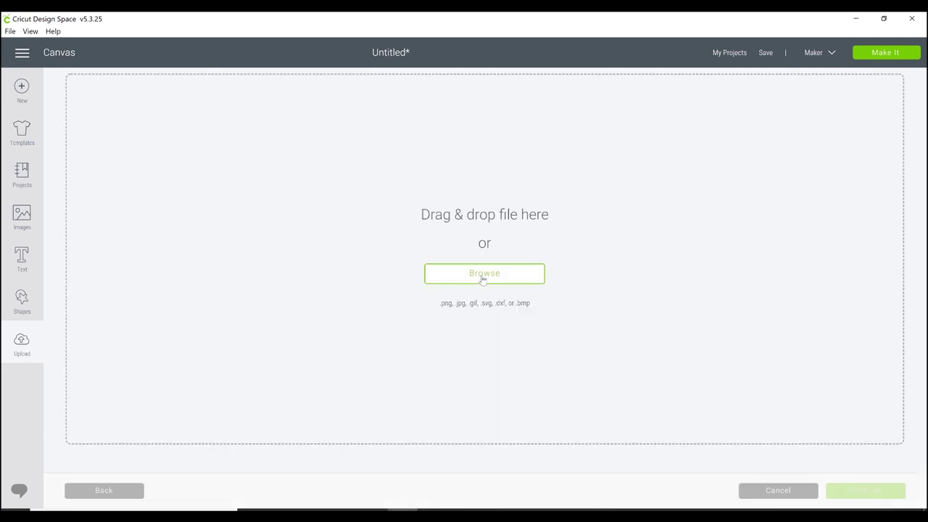
click(481, 274)
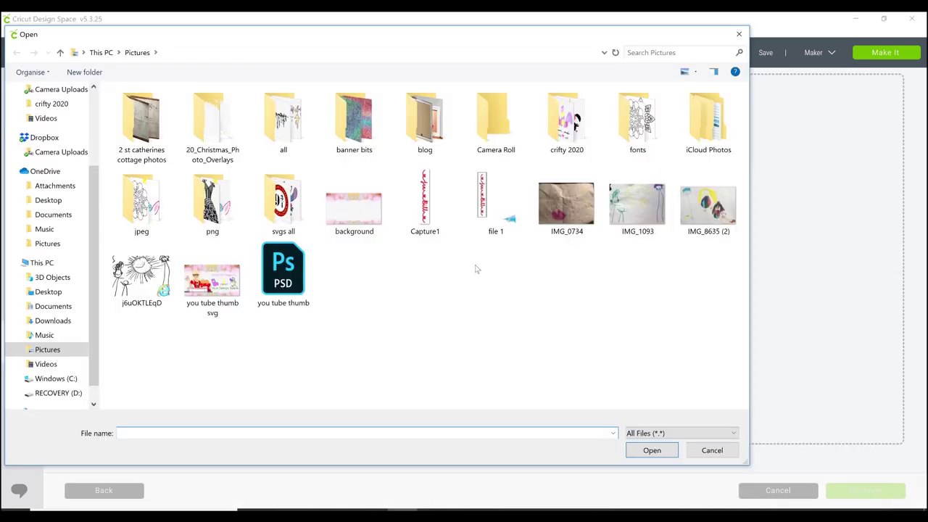
click(426, 201)
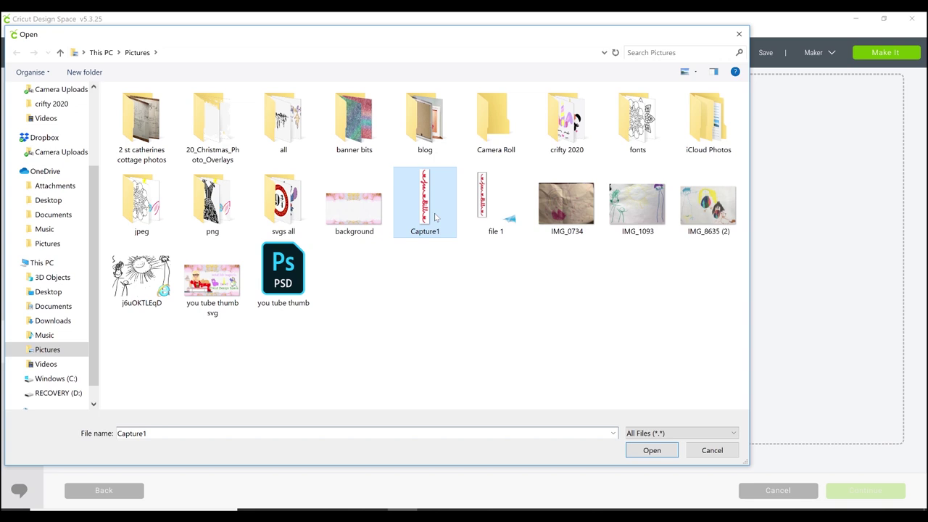
click(652, 450)
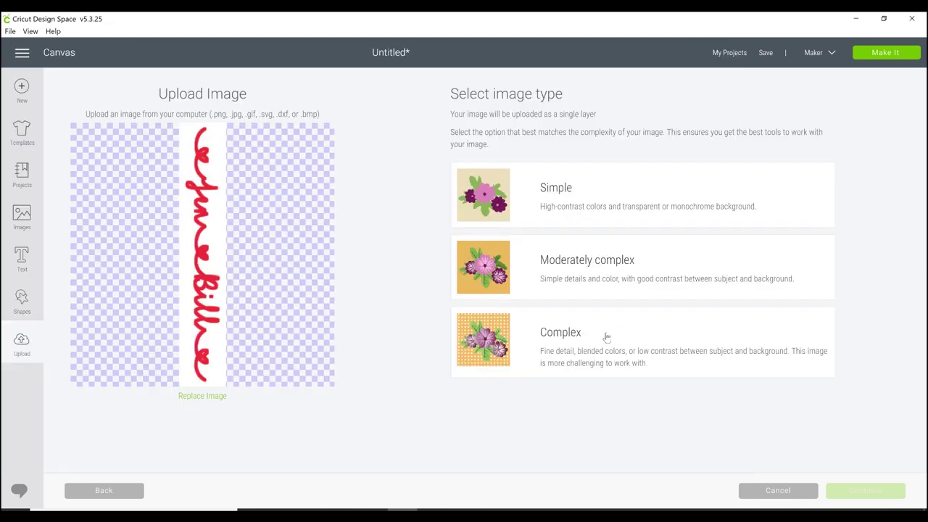
click(606, 337)
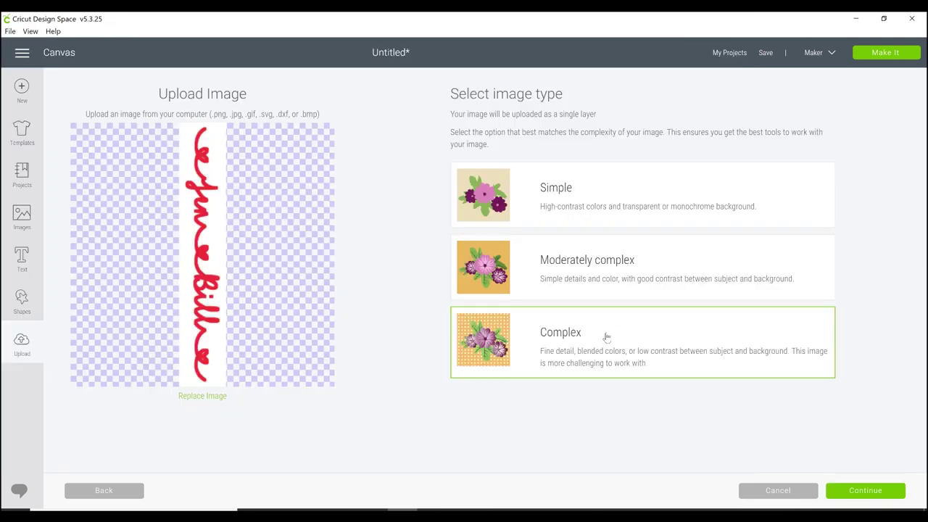
click(882, 498)
click(609, 167)
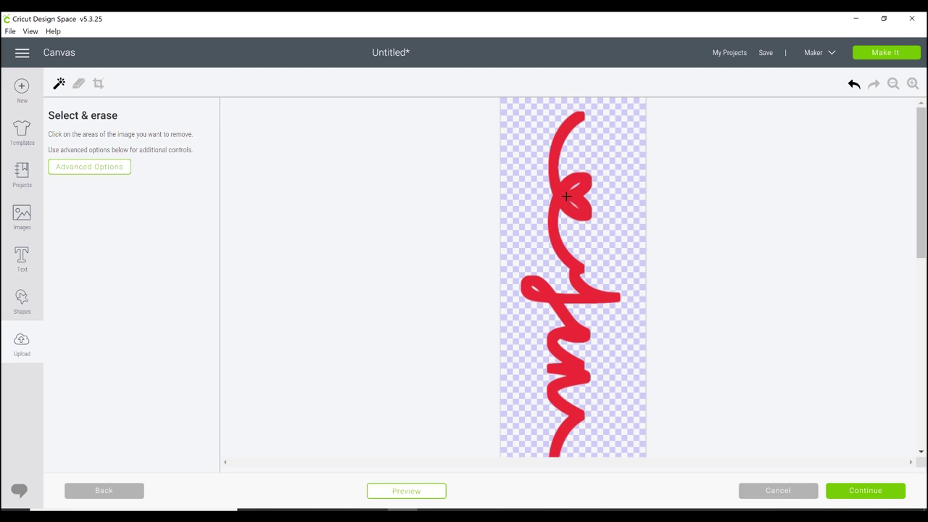
Undo the accidental erase of the red fill and zoom in to check the edges.
click(566, 195)
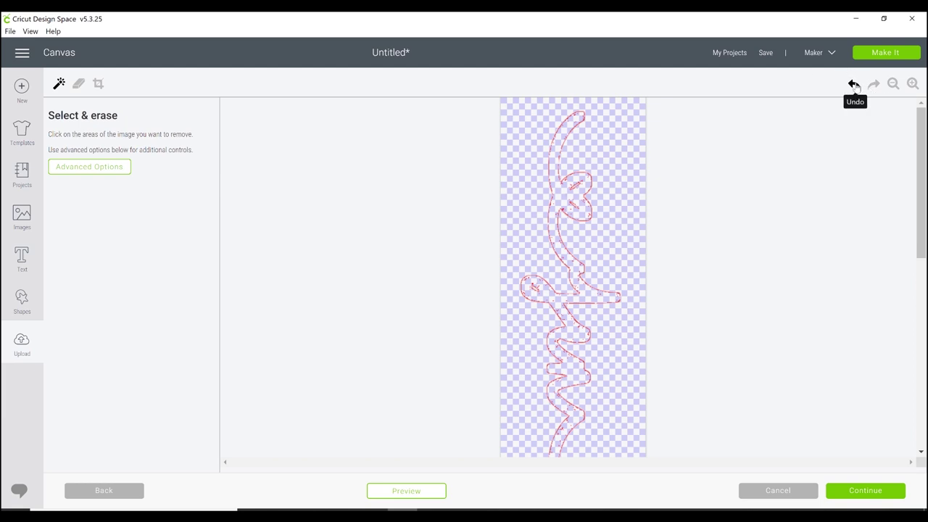
click(854, 85)
click(913, 83)
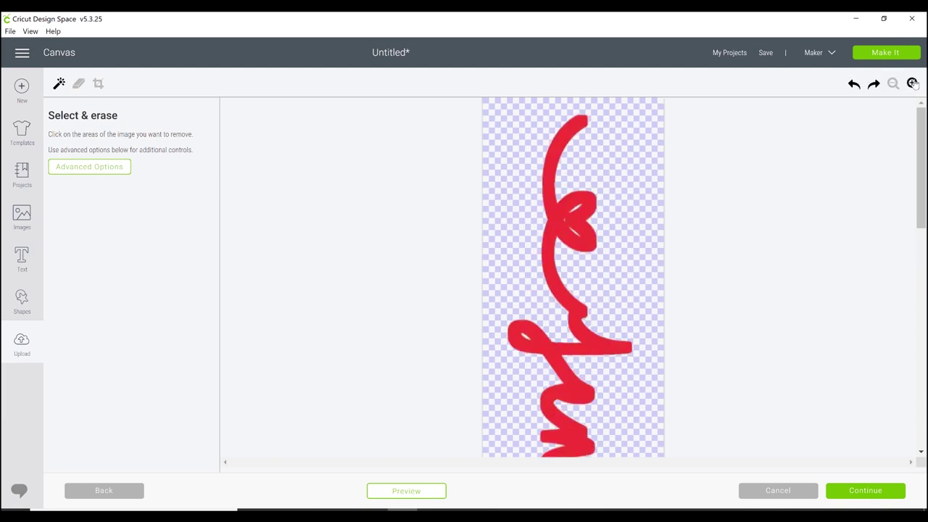
click(913, 83)
click(912, 84)
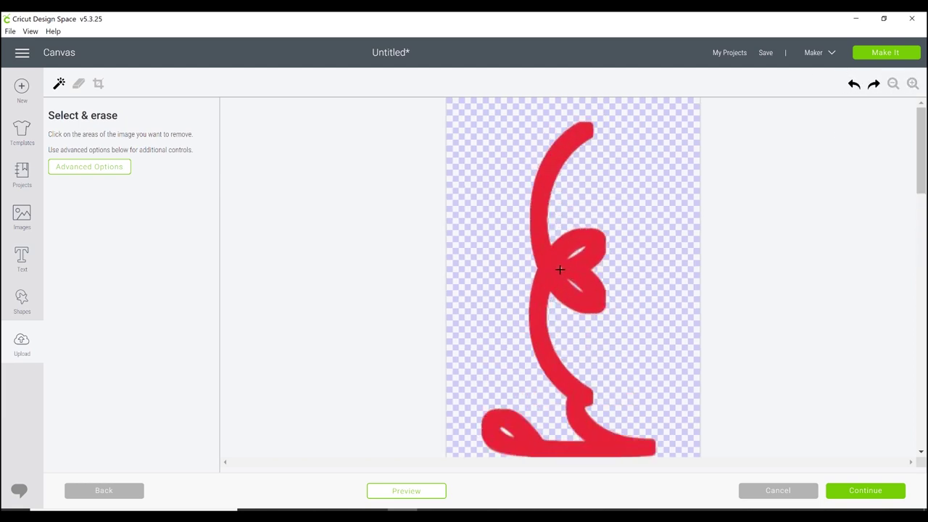
scroll(558, 269, down, 10)
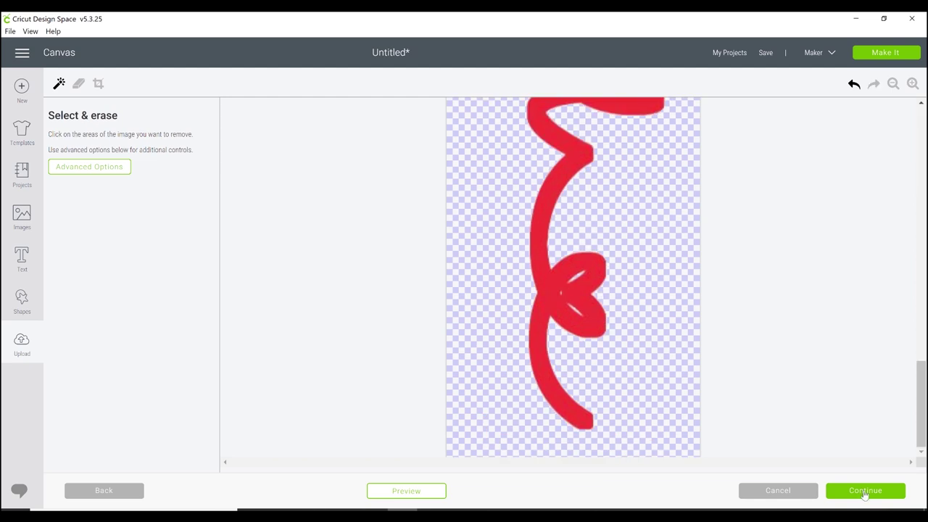
Save the uploaded Capture1 image as a cut image.
click(865, 491)
click(628, 285)
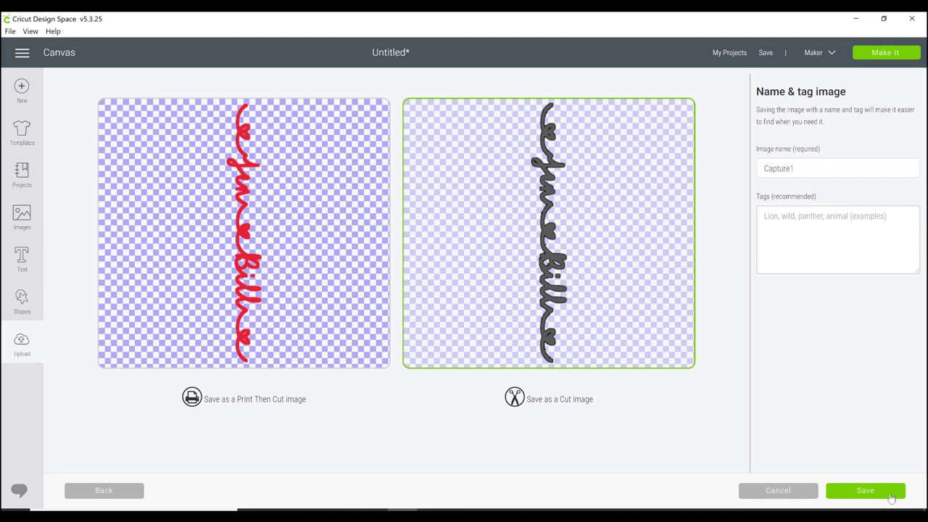
click(891, 495)
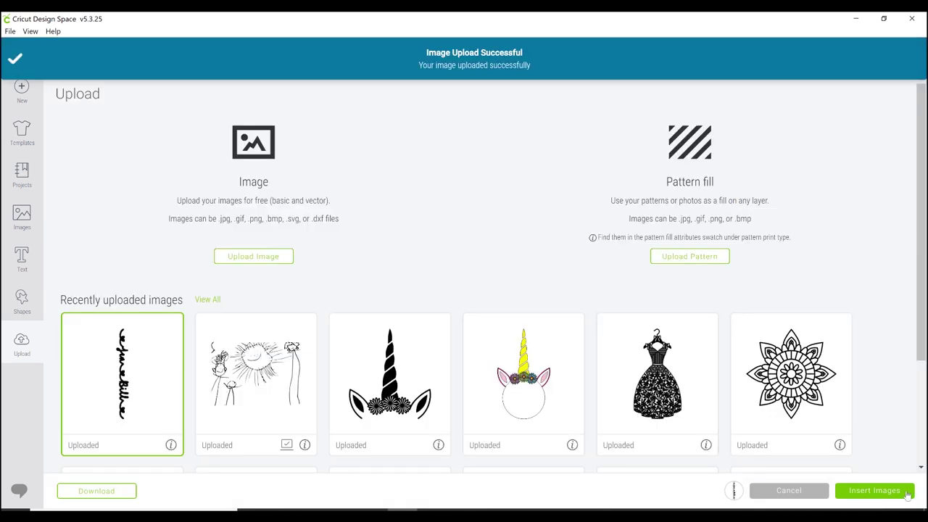
Insert Capture1 onto the canvas and rotate it horizontal at 9.007 × 1.204 in.
click(907, 495)
drag(404, 161, 181, 287)
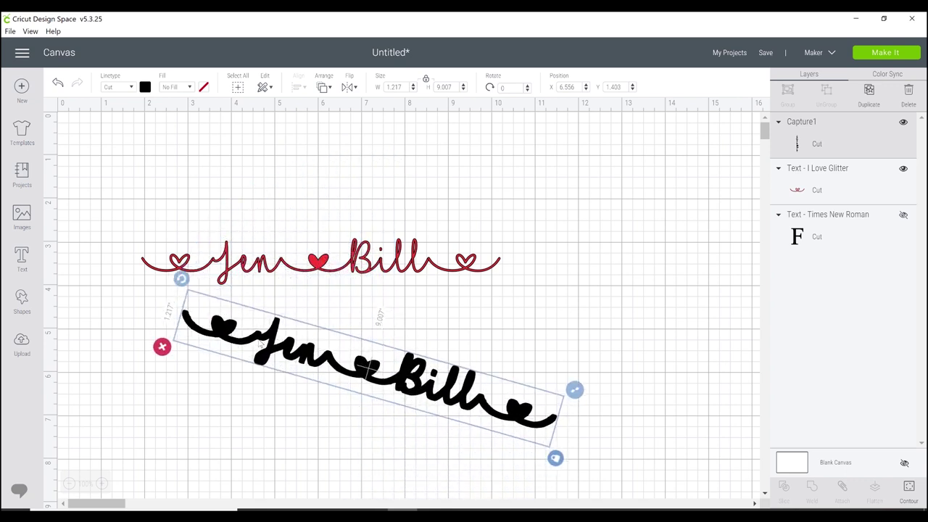
drag(259, 345, 260, 363)
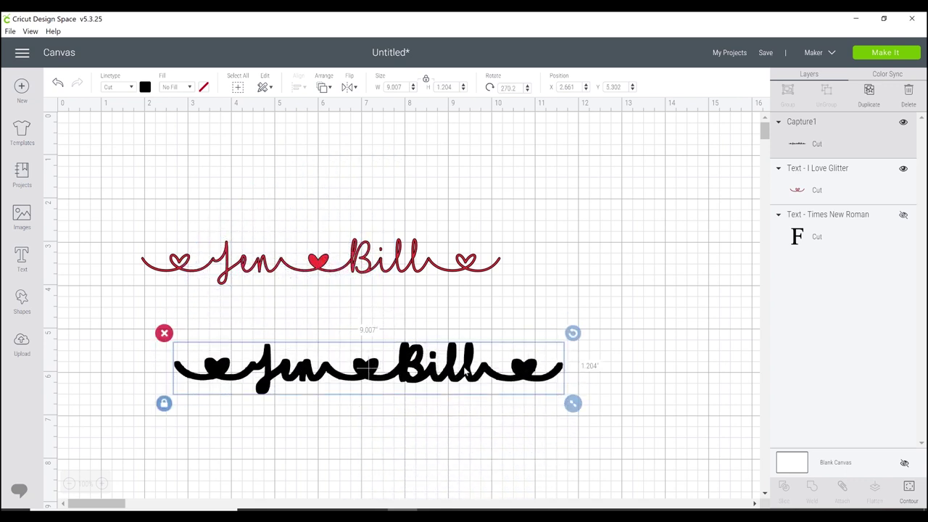
click(324, 87)
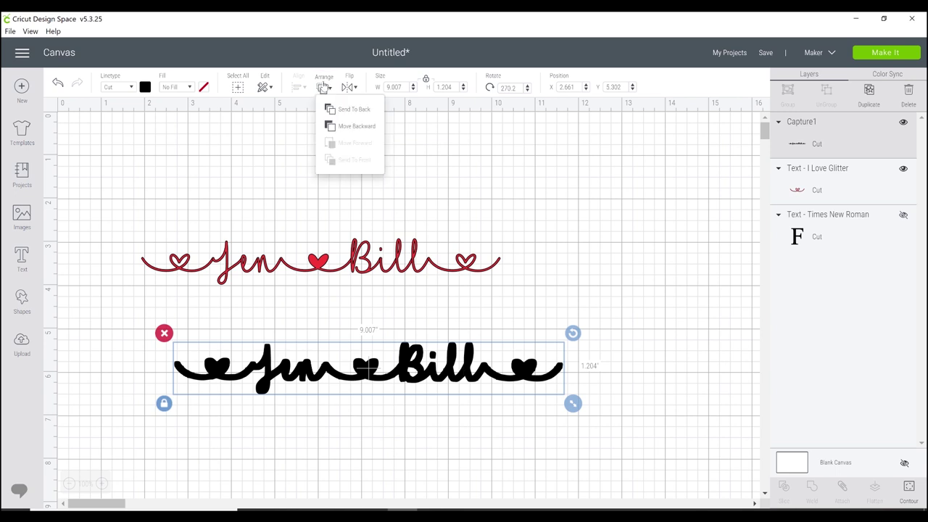
Send Capture1 backward, colour it green, and move it up under the red script.
click(350, 127)
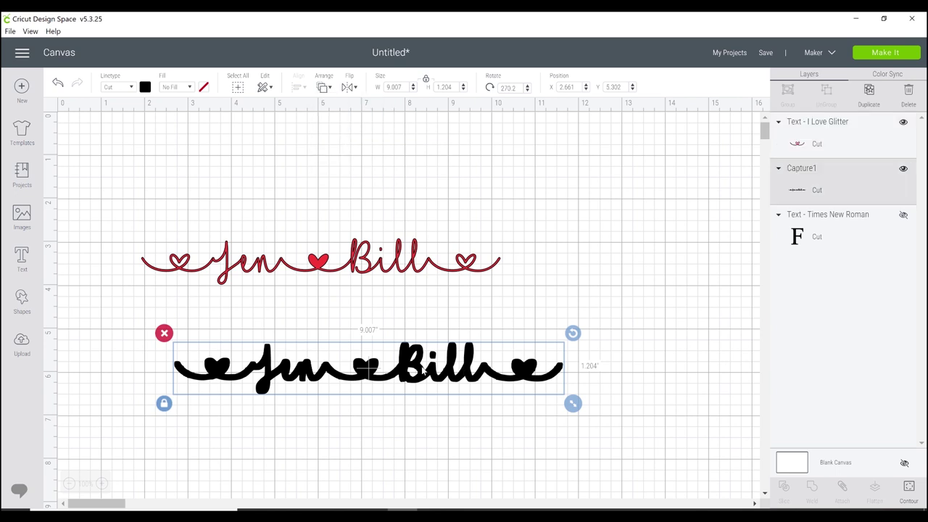
click(145, 87)
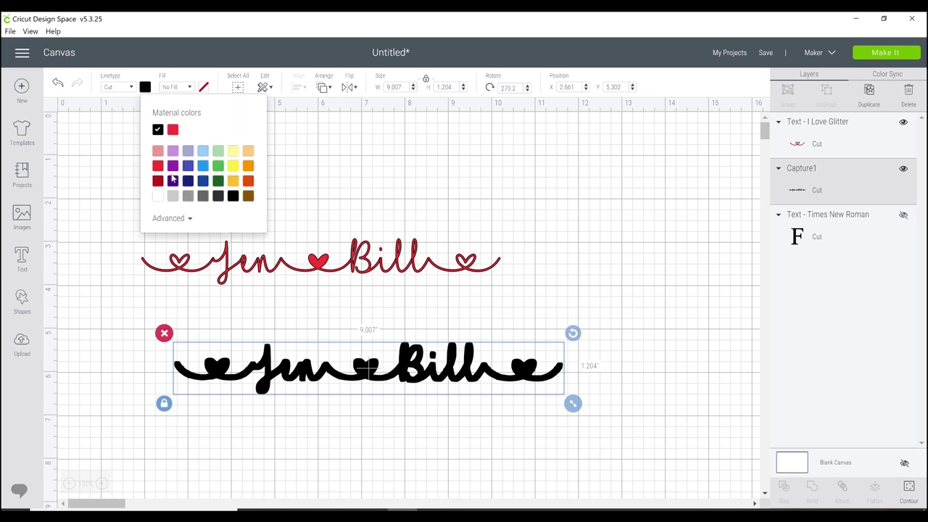
click(247, 166)
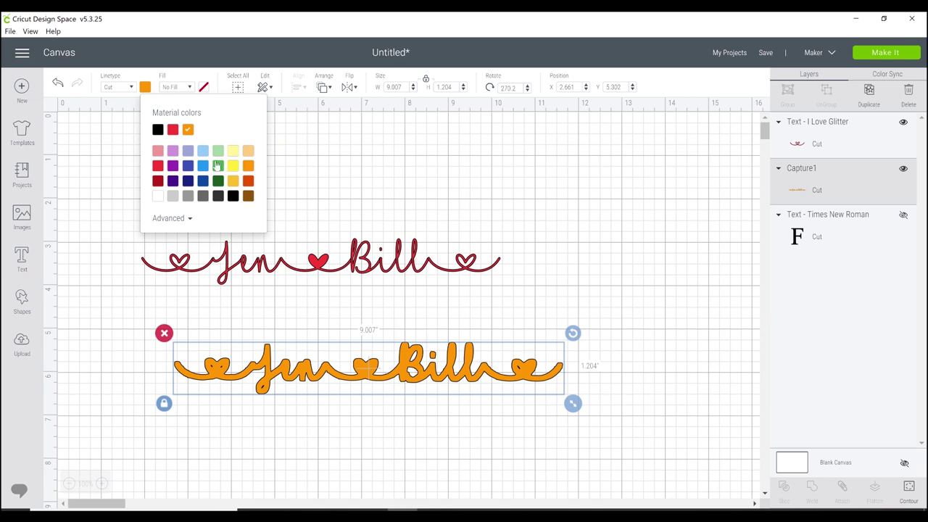
click(218, 165)
drag(414, 351, 382, 268)
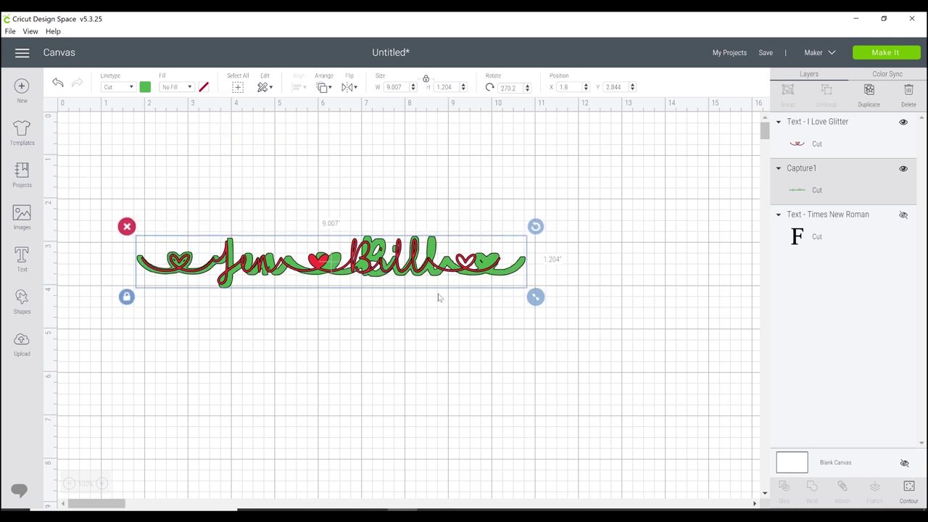
Align the green image and red script (8.38 × 1.072 in), then hide the red I Love Glitter script.
drag(536, 297, 512, 292)
click(476, 267)
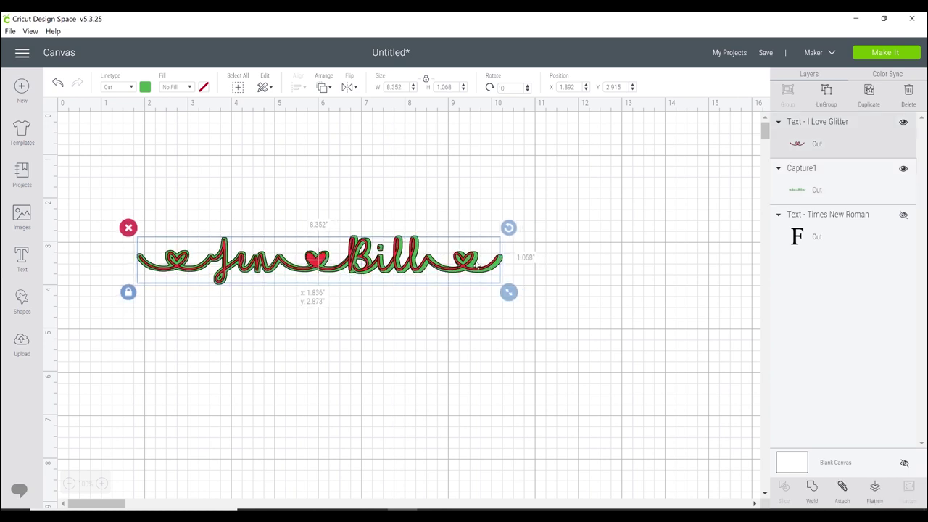
drag(508, 291, 512, 292)
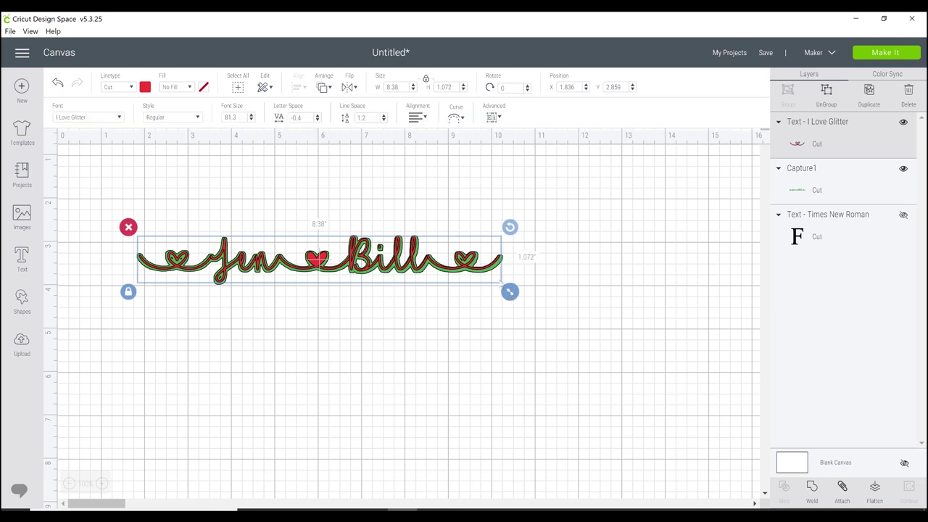
drag(474, 259, 476, 260)
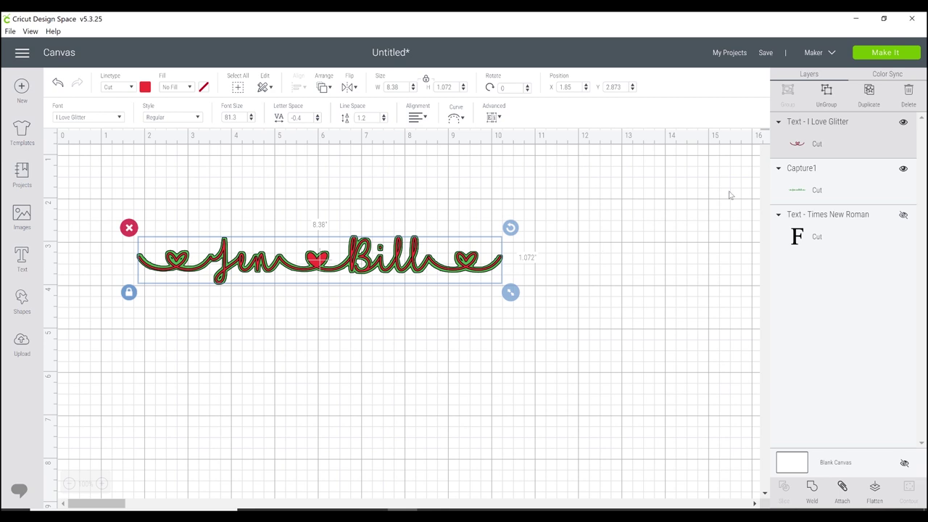
click(904, 123)
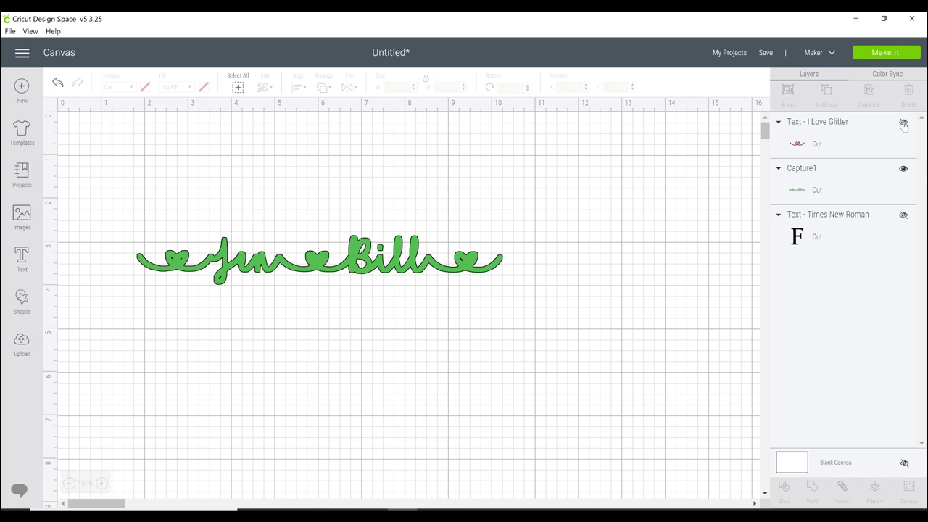
Show FOREVER again, nudge the green script across it, and slice the script out of FOREVER.
click(903, 217)
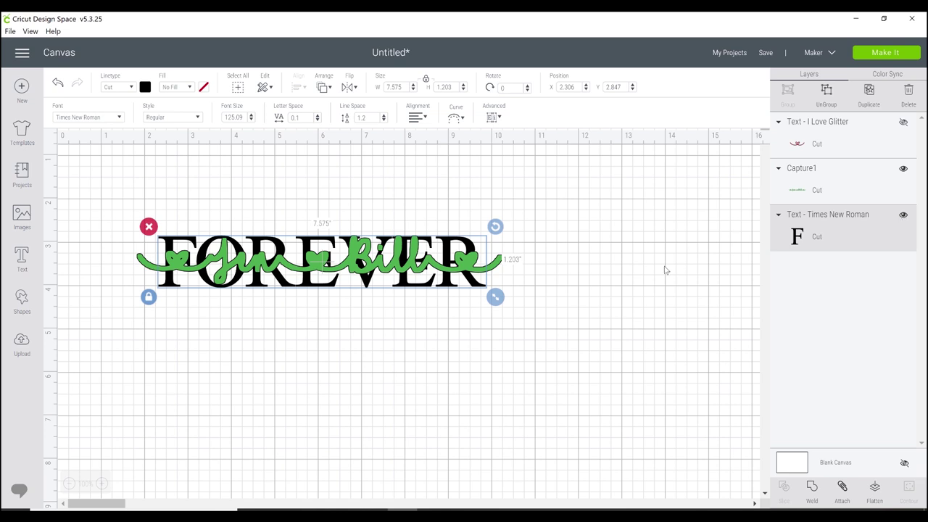
click(499, 267)
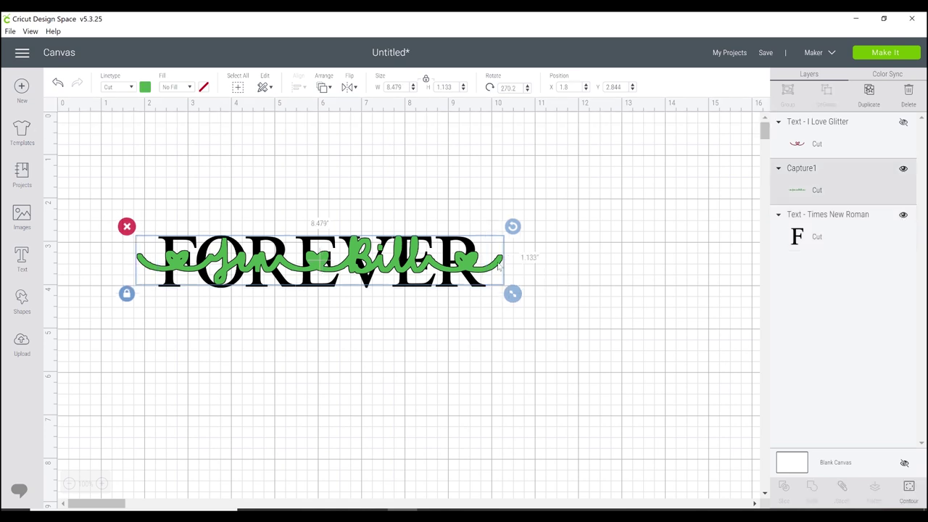
drag(499, 266, 498, 269)
click(573, 259)
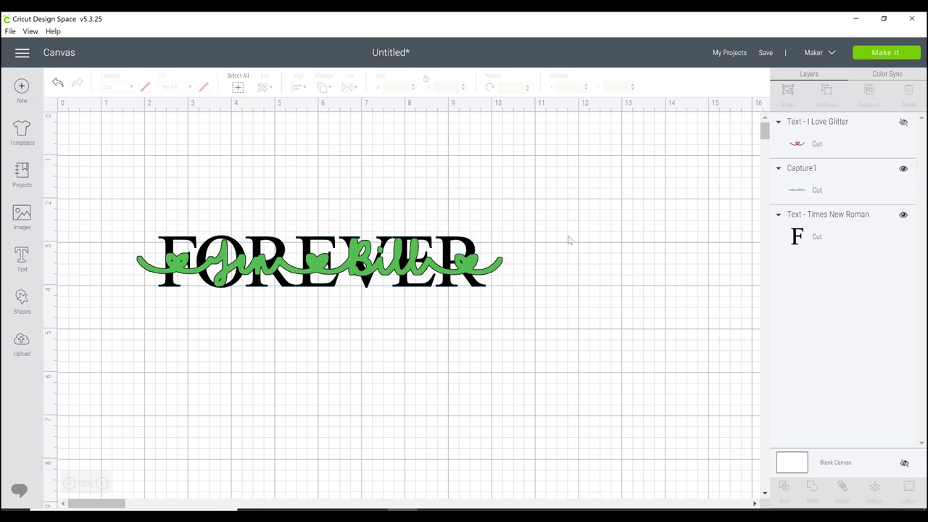
drag(557, 223, 138, 312)
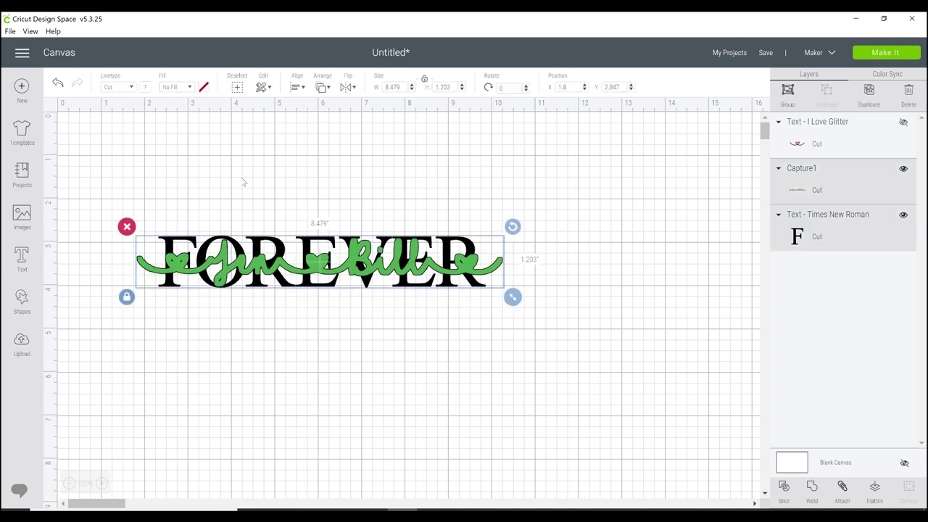
click(783, 487)
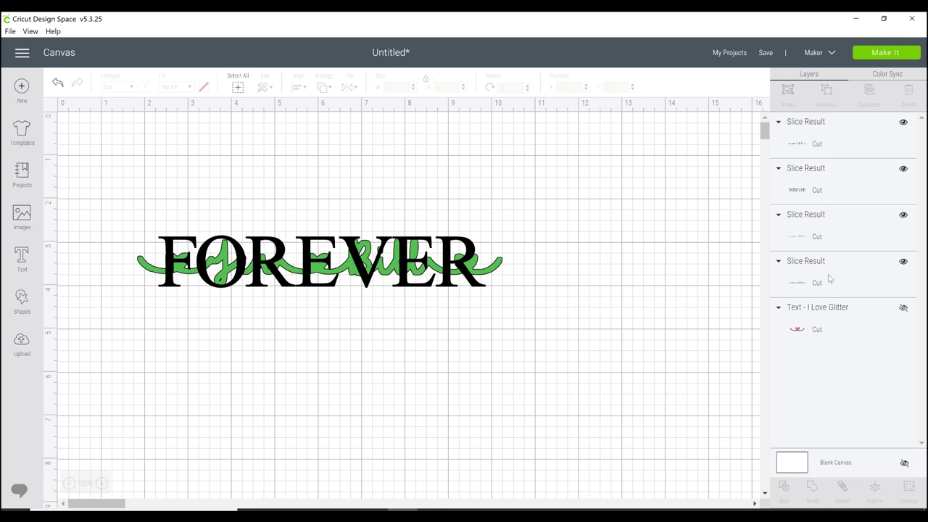
Delete the leftover slice pieces and place the red Jen ♥ Bill script back over FOREVER.
click(850, 144)
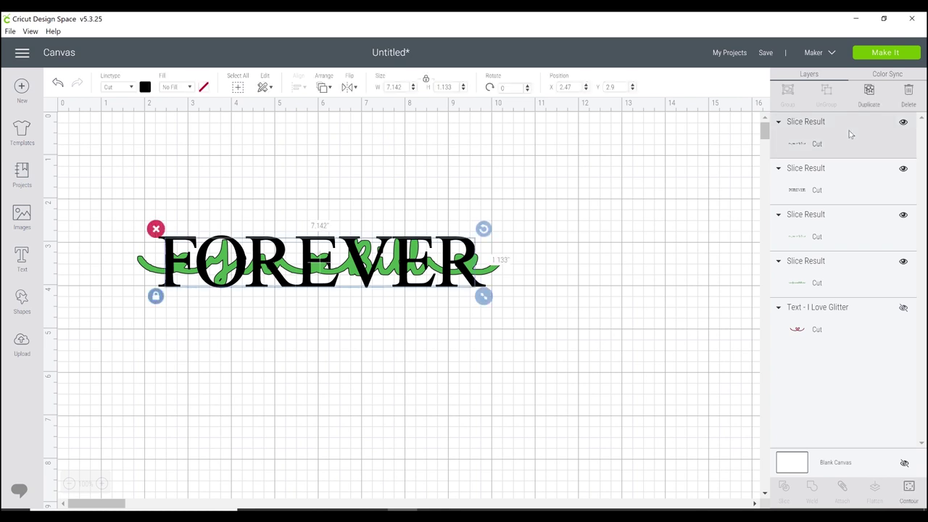
click(909, 94)
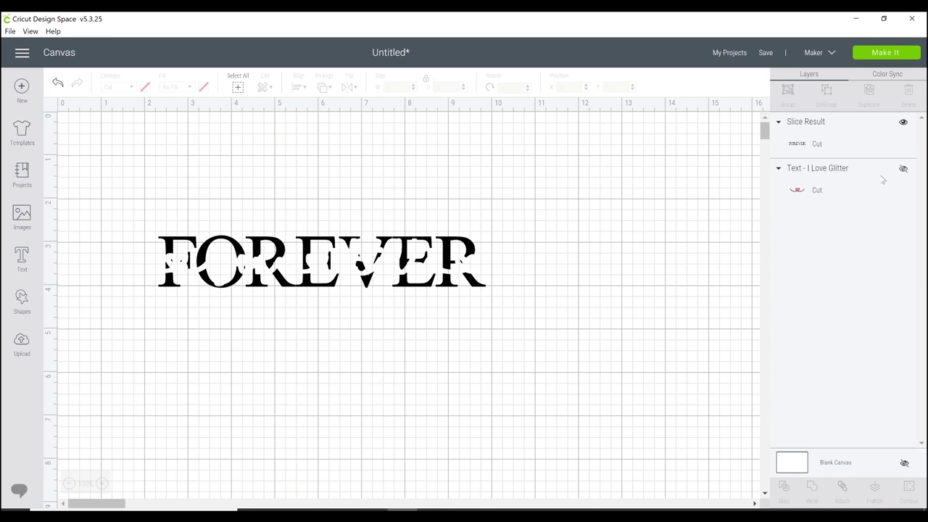
click(903, 169)
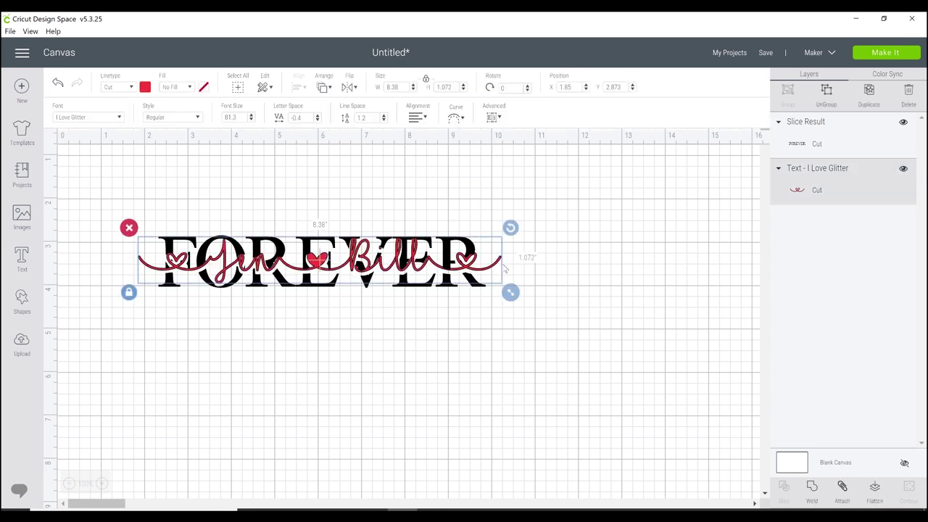
drag(499, 267, 497, 268)
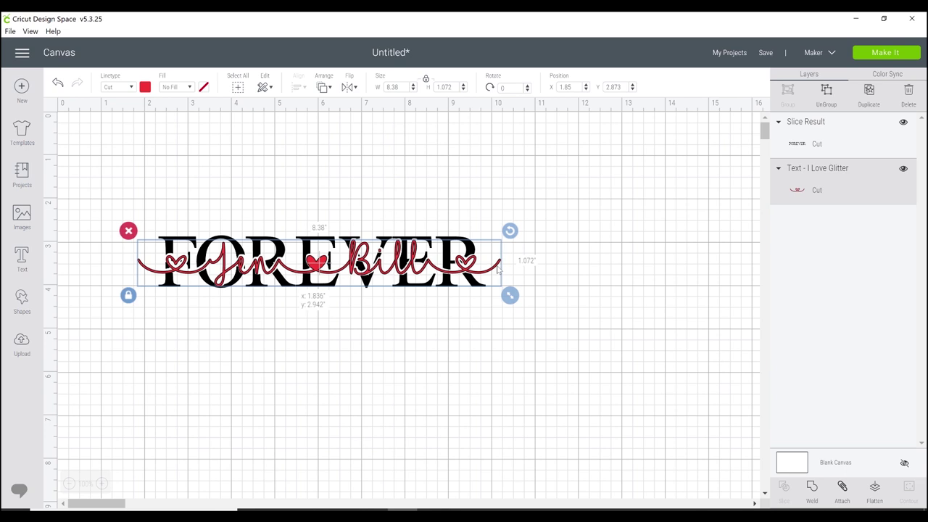
click(673, 235)
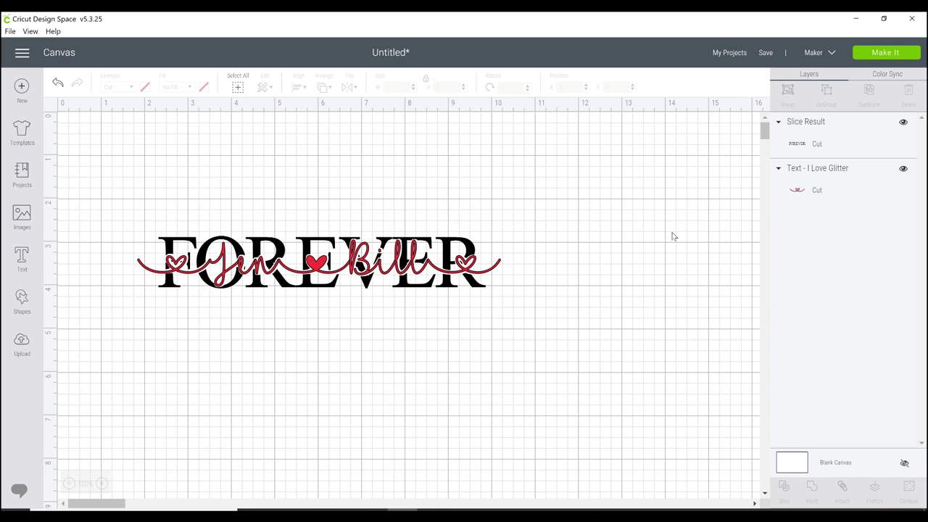
Select the whole design and resize it to 11 in wide (11 × 1.579 in).
drag(549, 217, 133, 328)
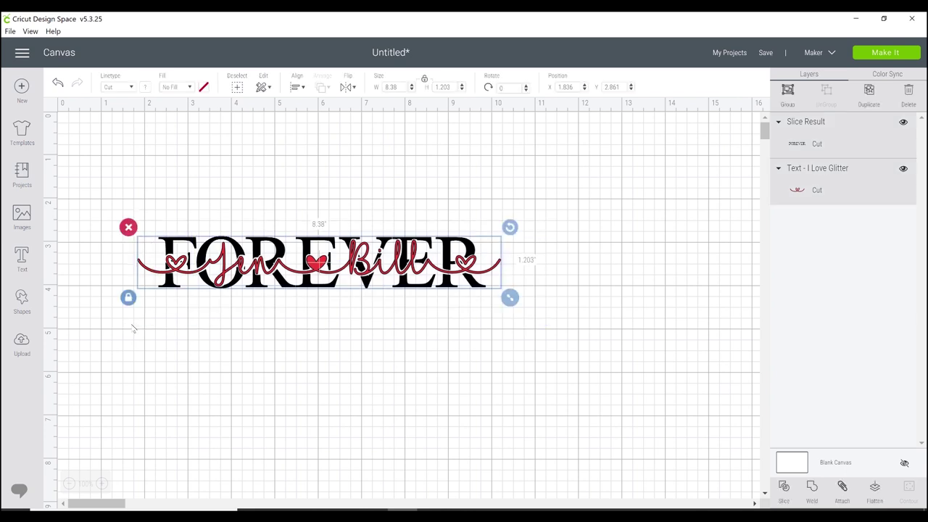
click(392, 87)
text(11)
key(Return)
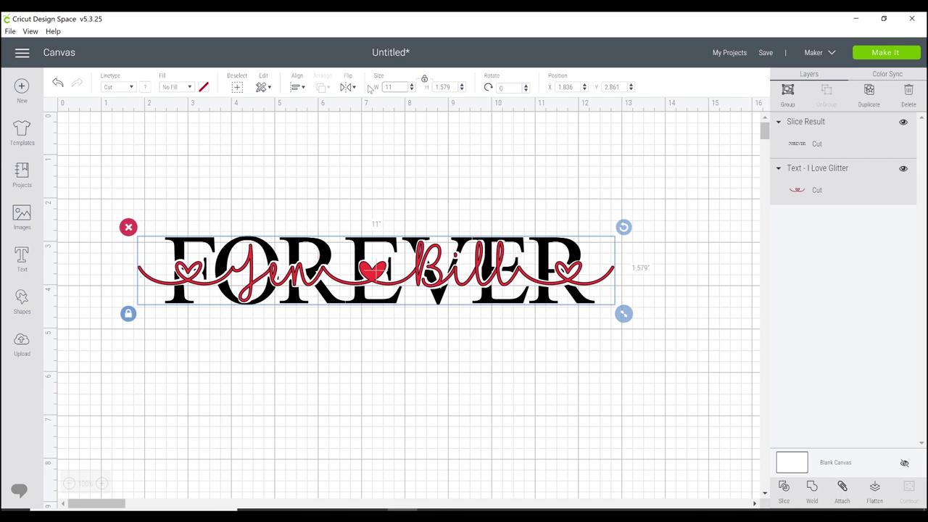
Send the design to the mats and choose Premium Vinyl from all materials.
click(877, 58)
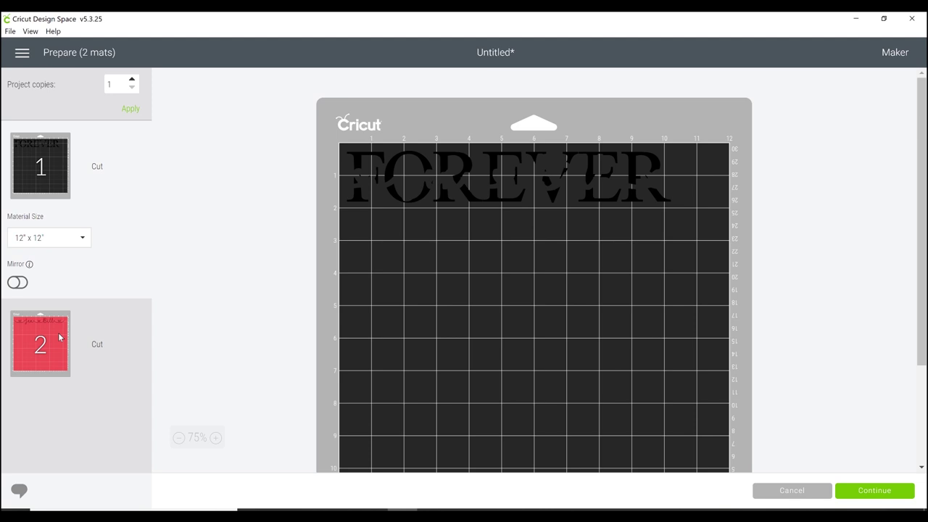
click(870, 490)
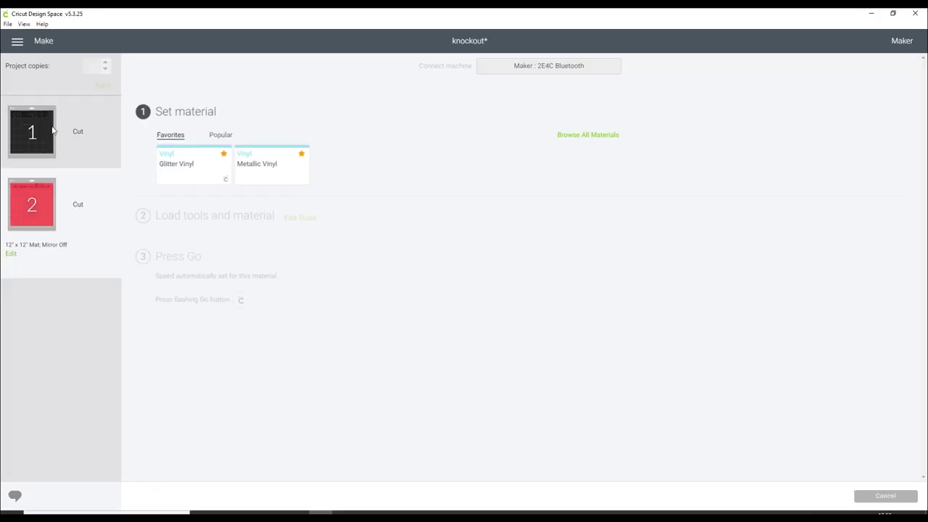
click(600, 136)
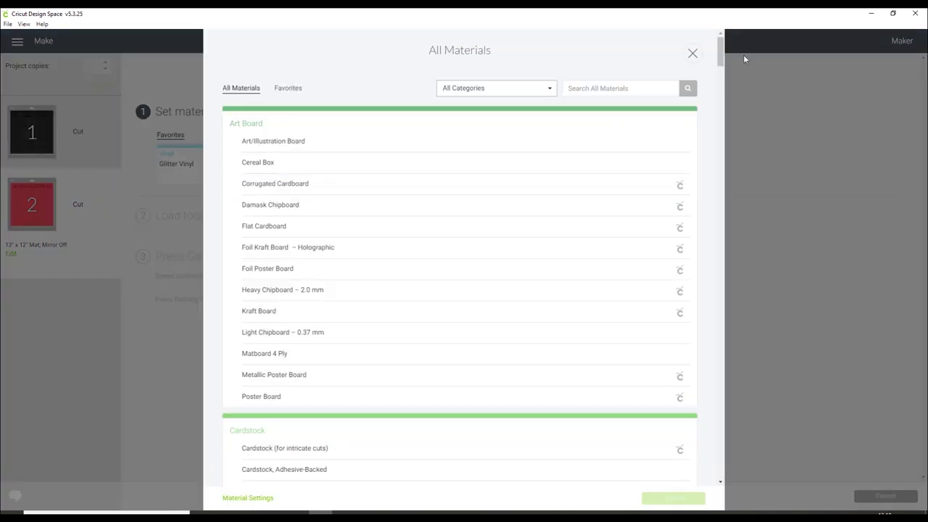
drag(722, 52, 721, 395)
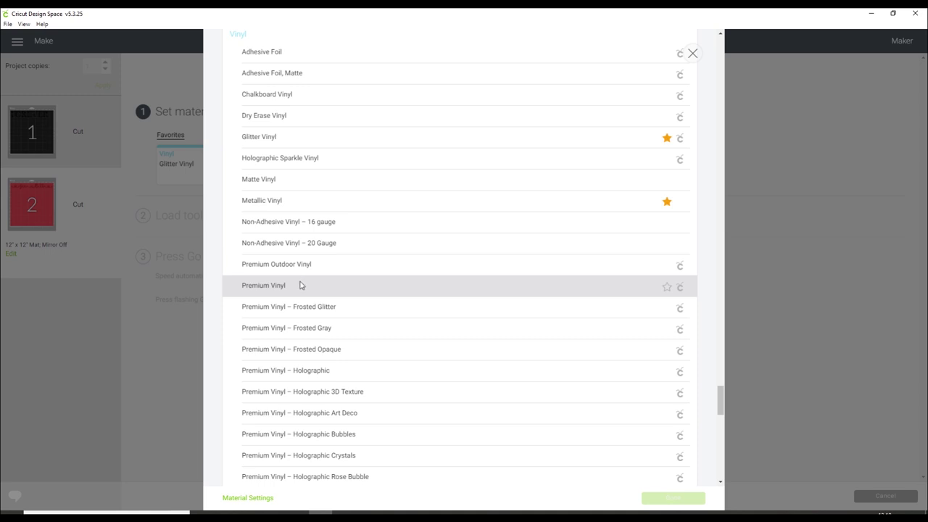
click(301, 285)
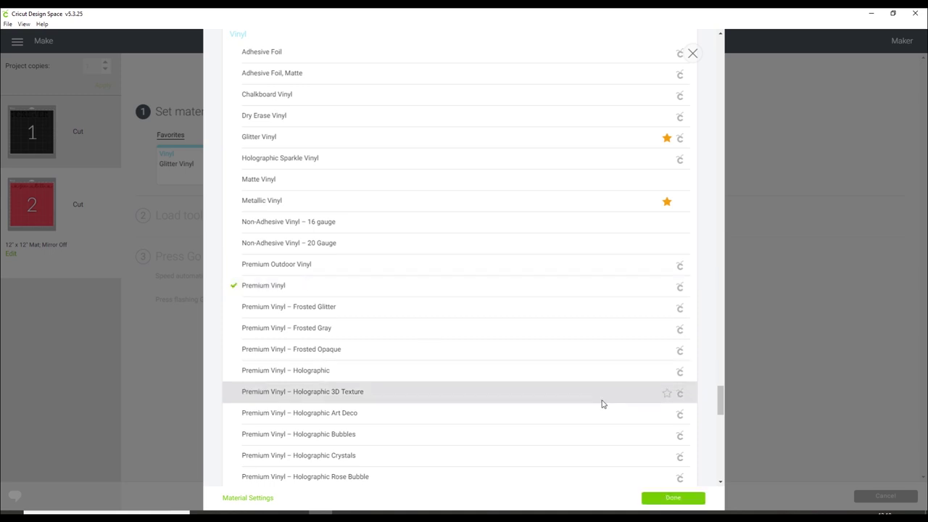
click(676, 499)
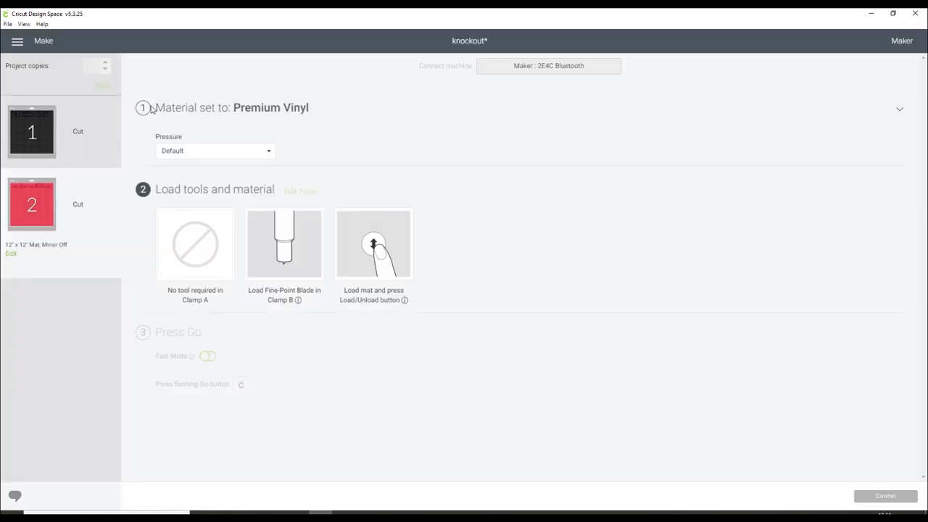
Choose Premium Vinyl – Holographic Threads from the full materials list, leaving default pressure.
click(280, 114)
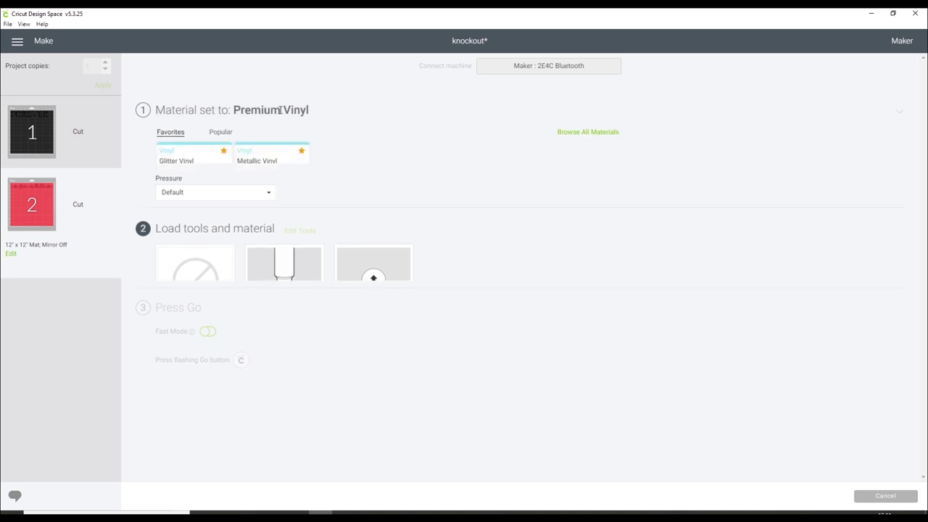
click(587, 141)
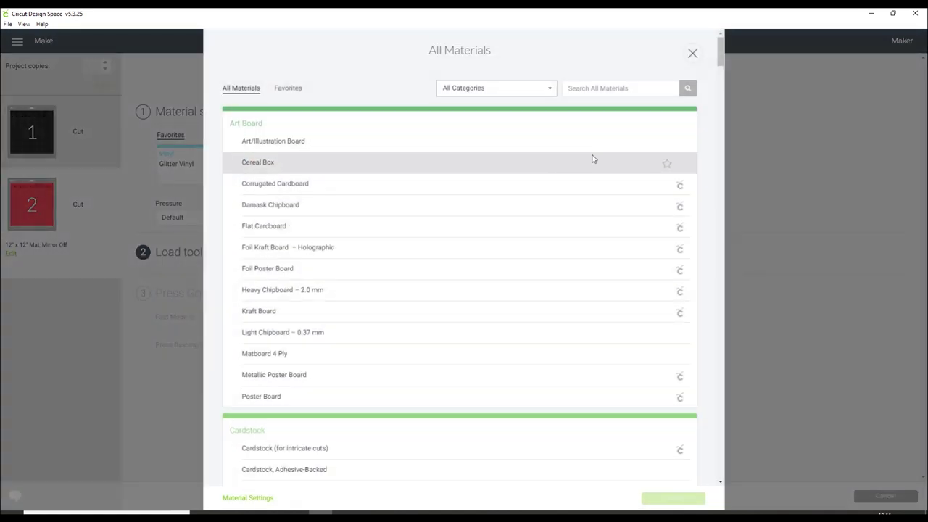
scroll(590, 165, down, 5)
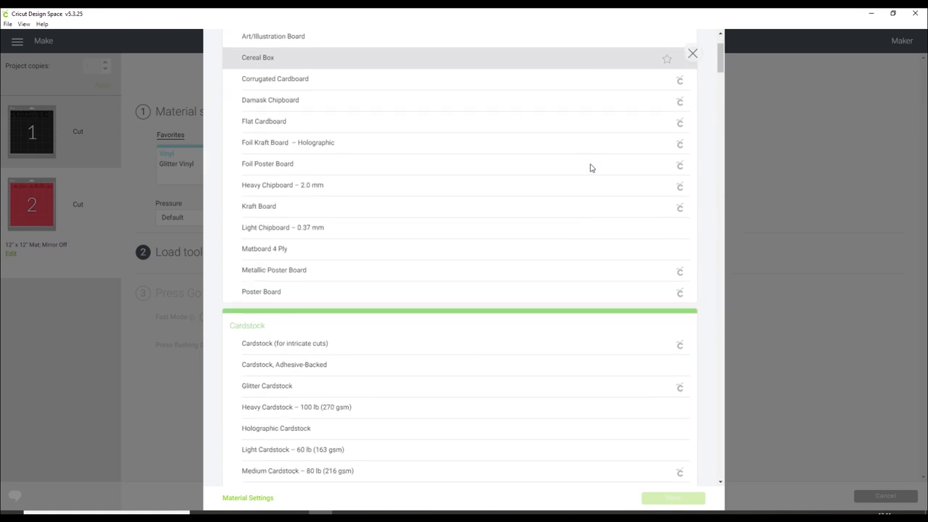
scroll(590, 169, down, 20)
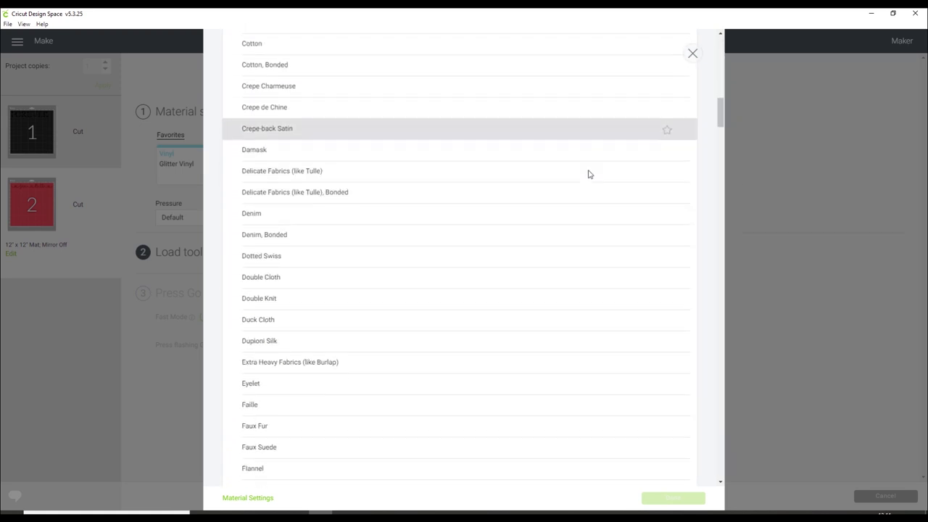
scroll(589, 174, down, 20)
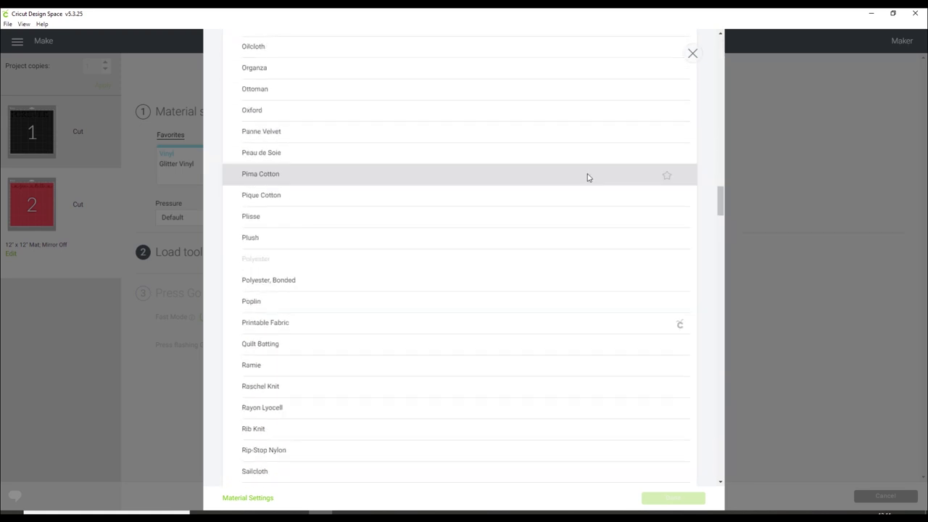
scroll(588, 177, down, 20)
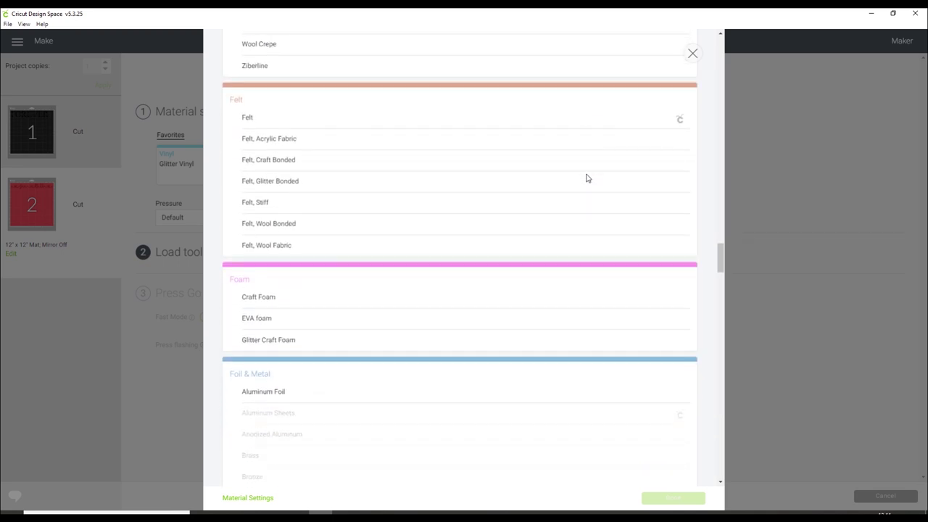
scroll(587, 177, down, 20)
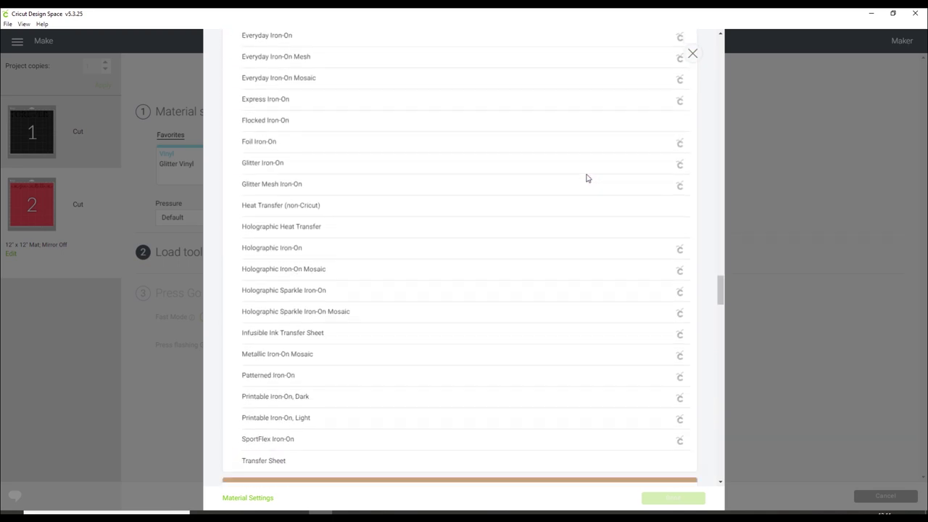
scroll(587, 178, down, 20)
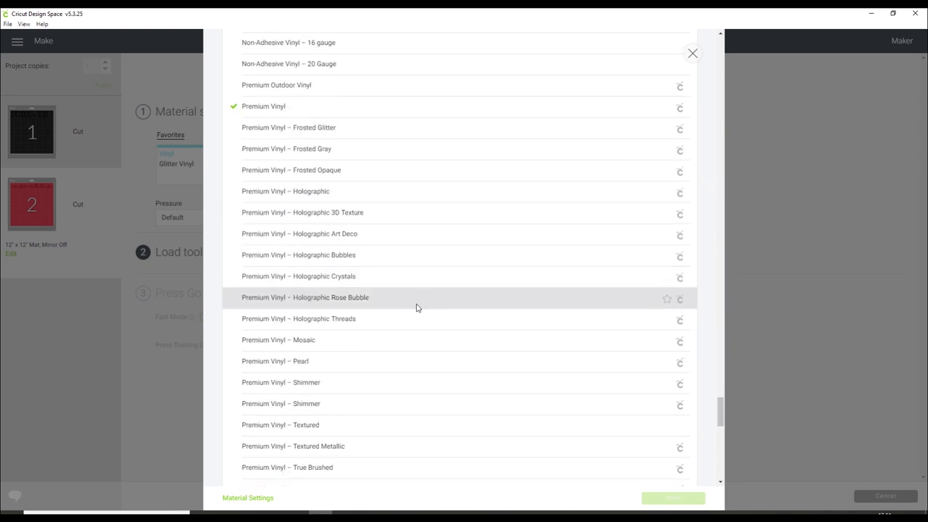
click(376, 319)
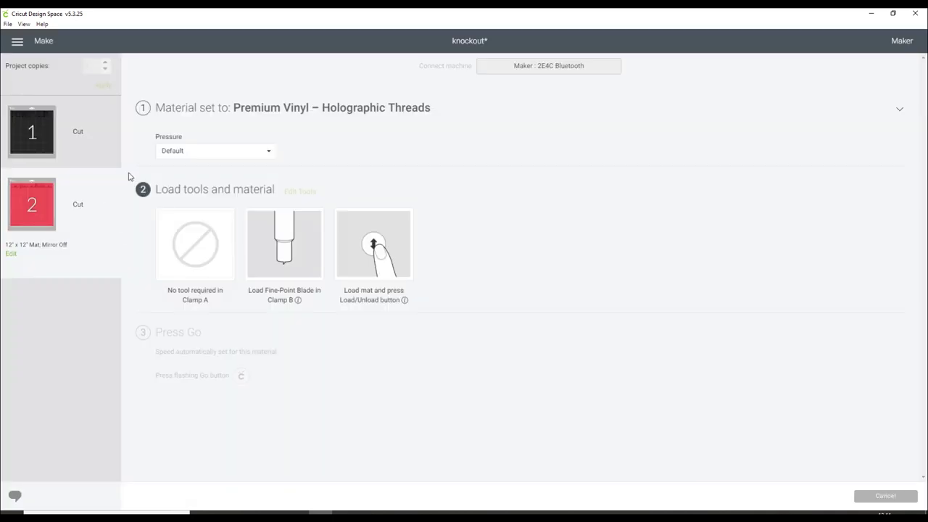